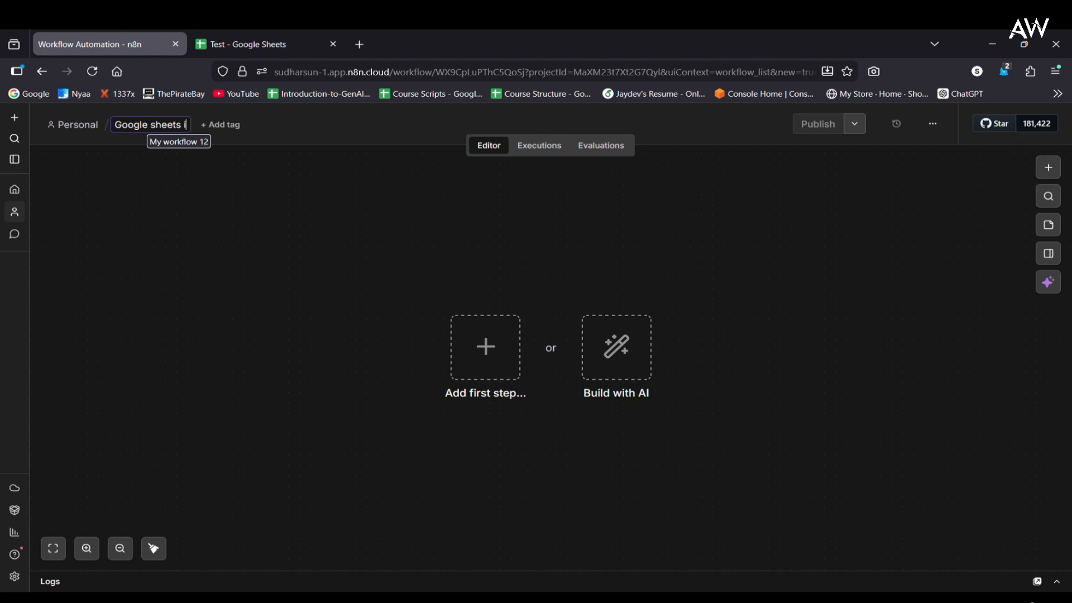
Name the workflow "Google sheets integration".
text(tion)
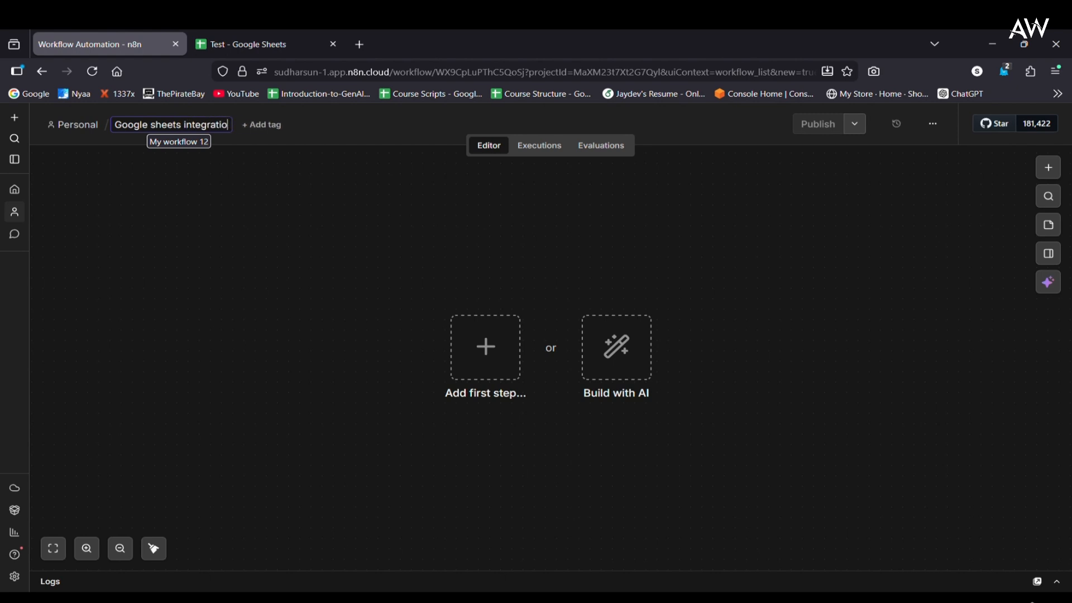
key(Return)
Add the Google Sheets action "Get row(s) in sheet" as the workflow's first step.
click(469, 354)
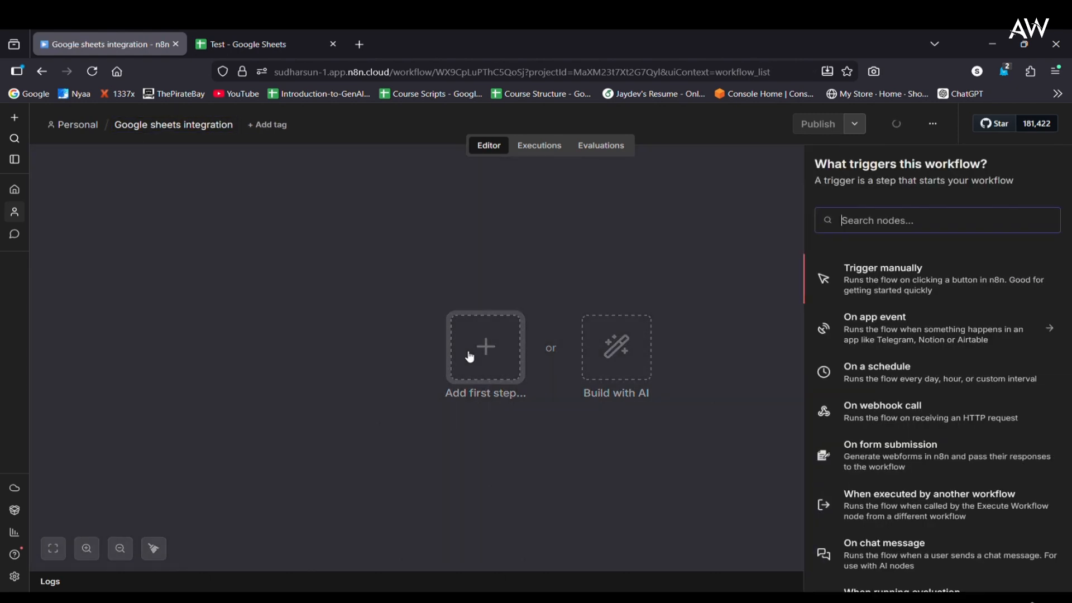
text(goo)
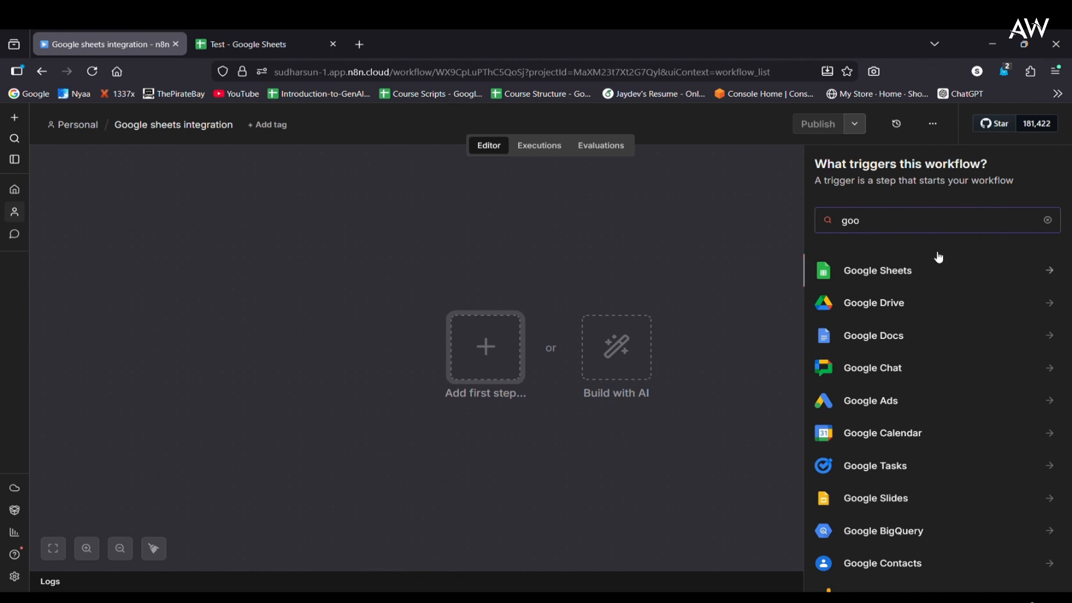
click(911, 274)
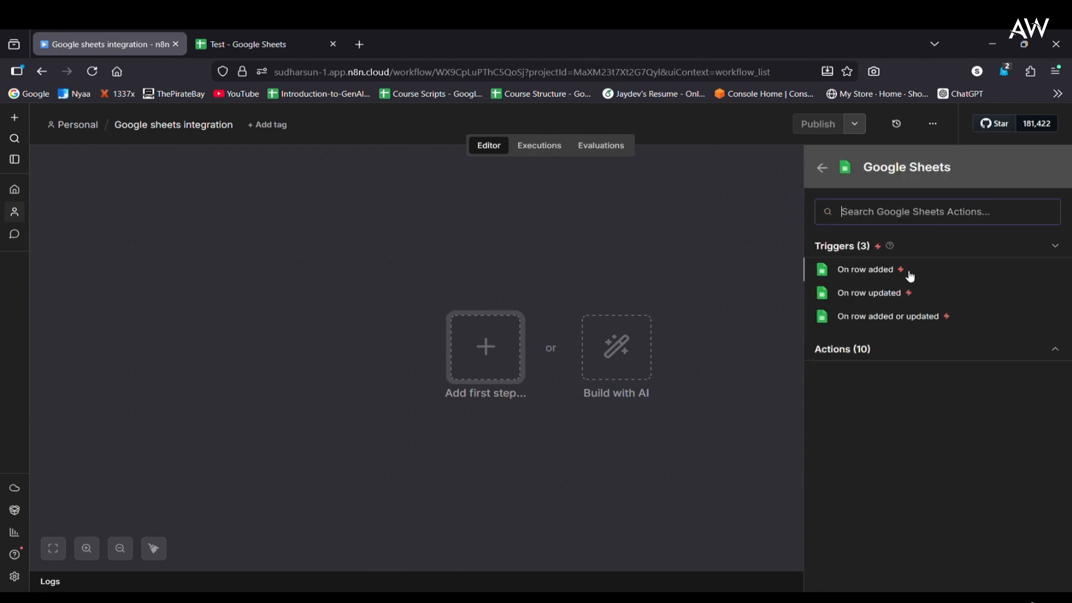
click(853, 354)
scroll(865, 419, down, 2)
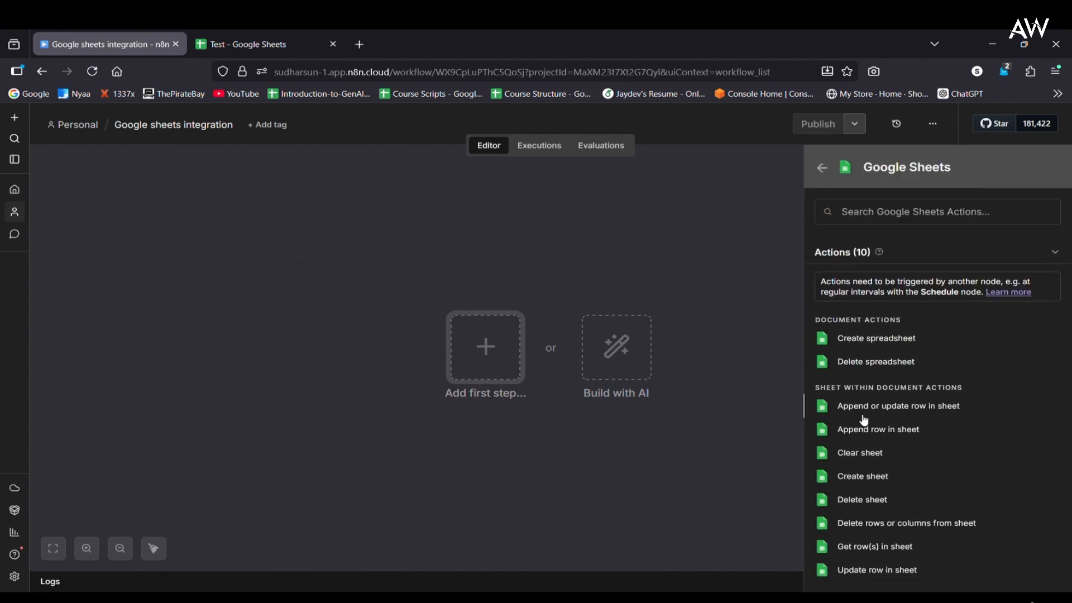
click(894, 549)
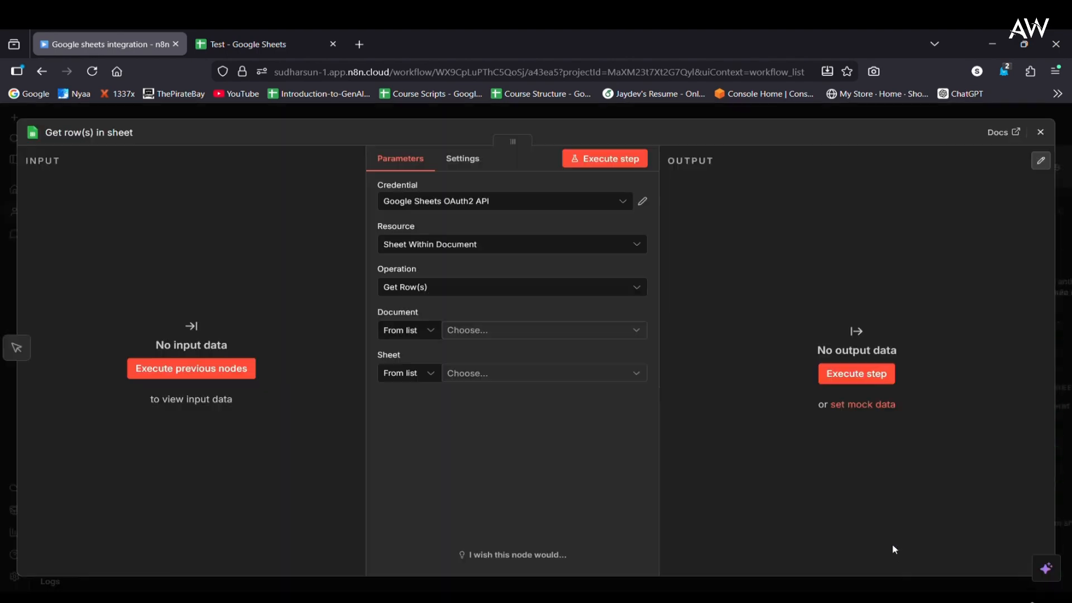
Check the node's credential and operation choices, keeping the current ones, and set its document to Test.
click(622, 210)
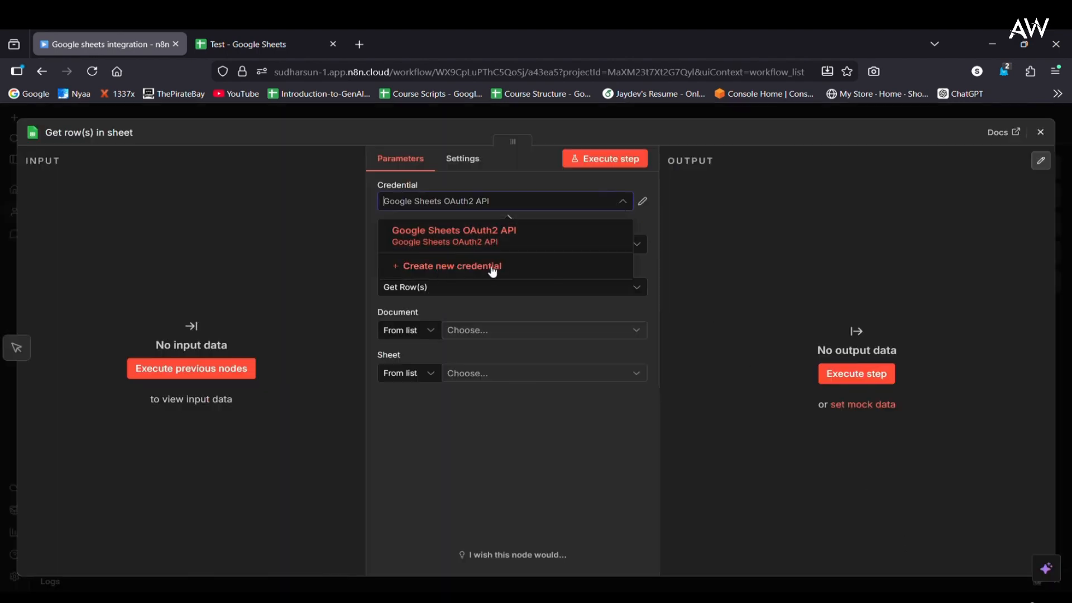
click(705, 236)
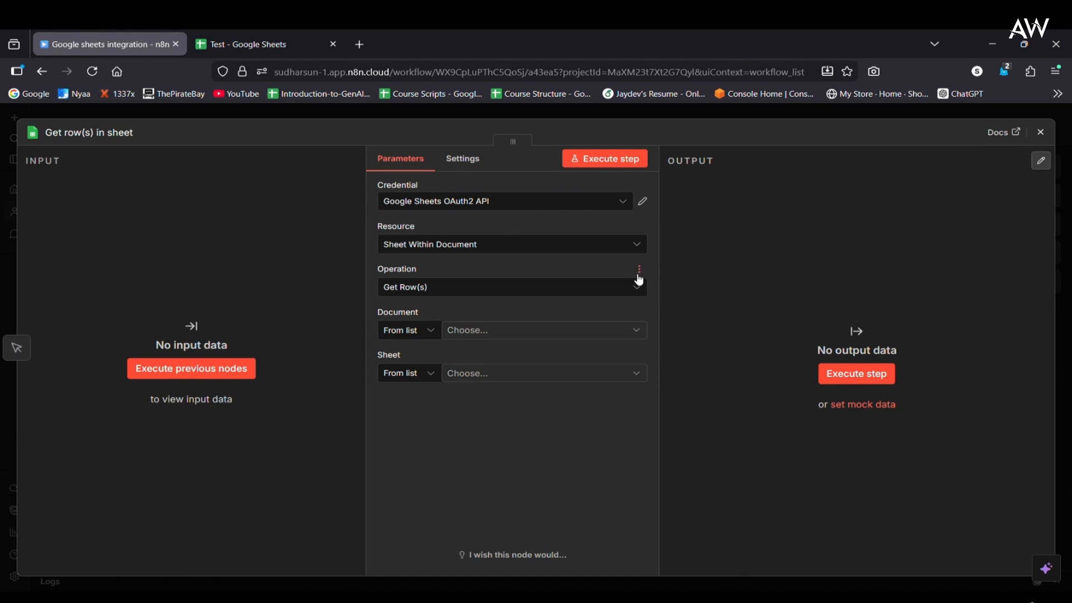
click(514, 286)
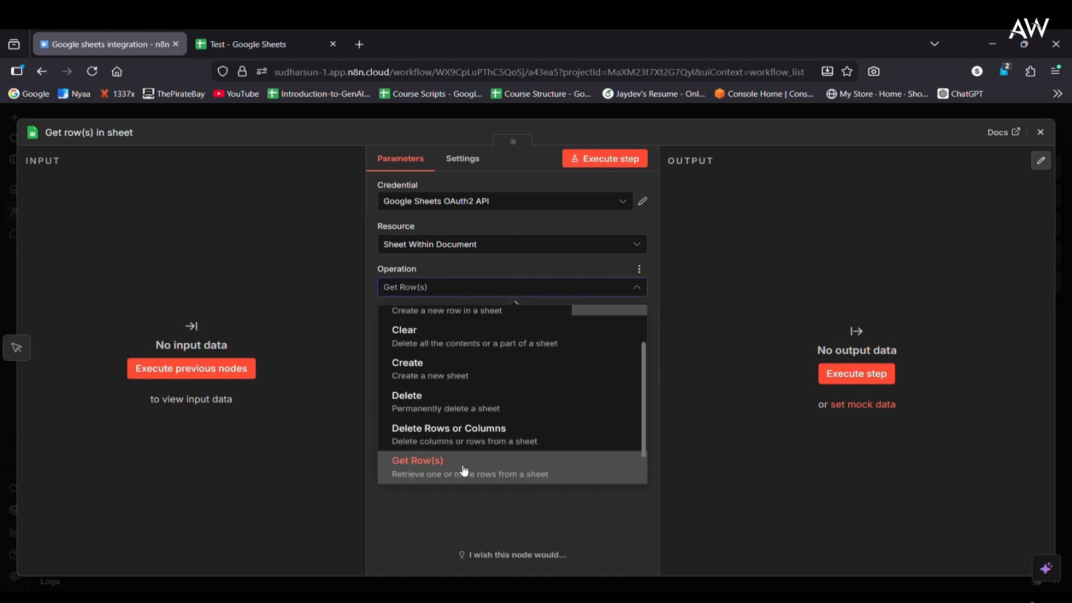
click(704, 395)
click(547, 331)
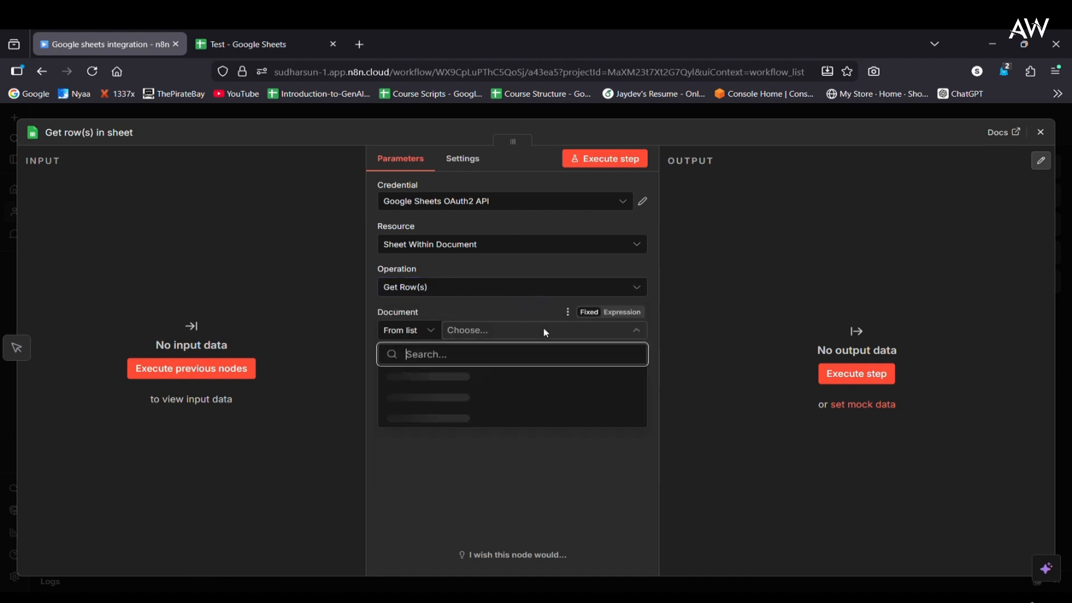
click(434, 378)
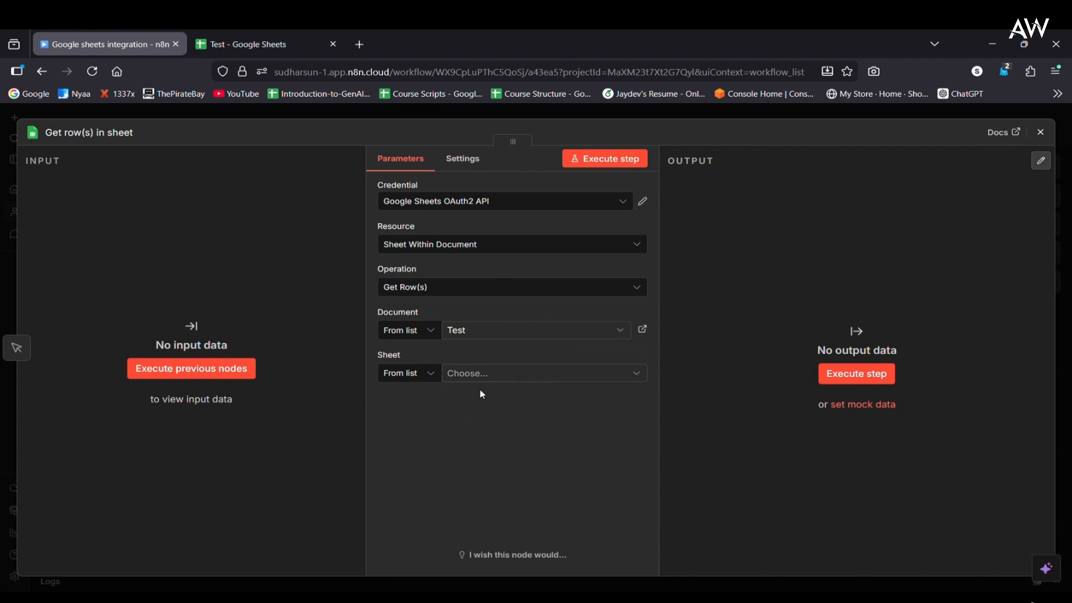
Switch to the Test spreadsheet in Google Sheets and enter the headers Column 1 and Column 2 with 1 and Dog below them.
click(235, 45)
click(67, 223)
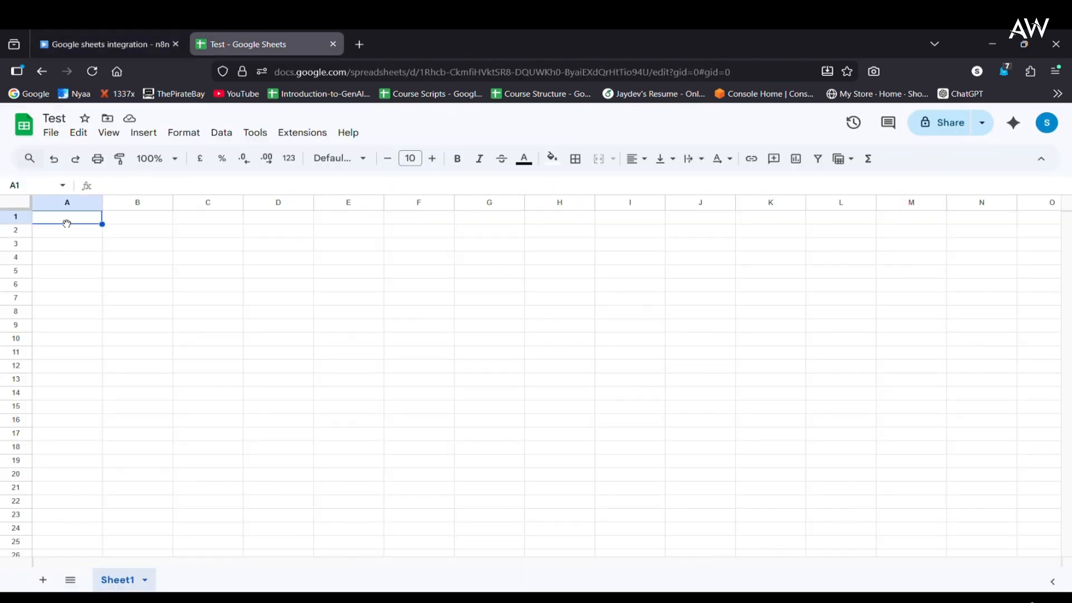
text(Column 1)
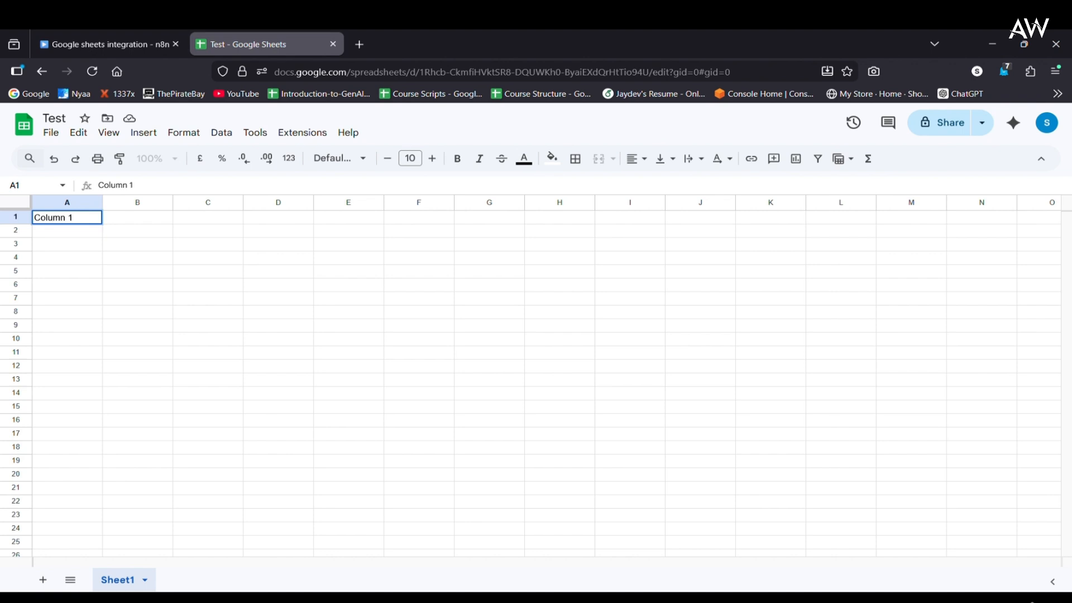
click(76, 235)
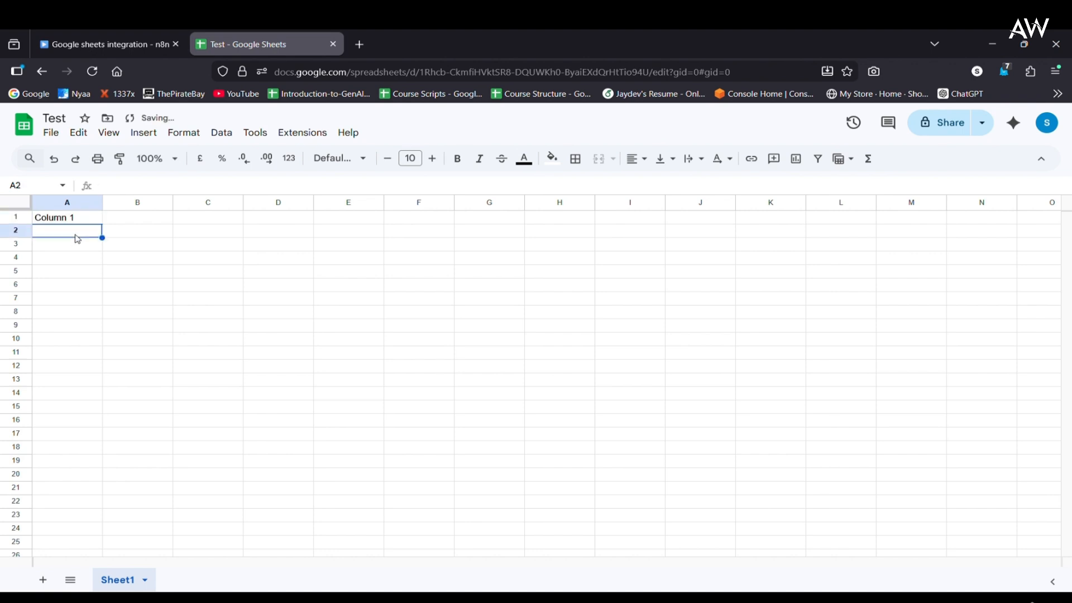
text(1)
click(155, 218)
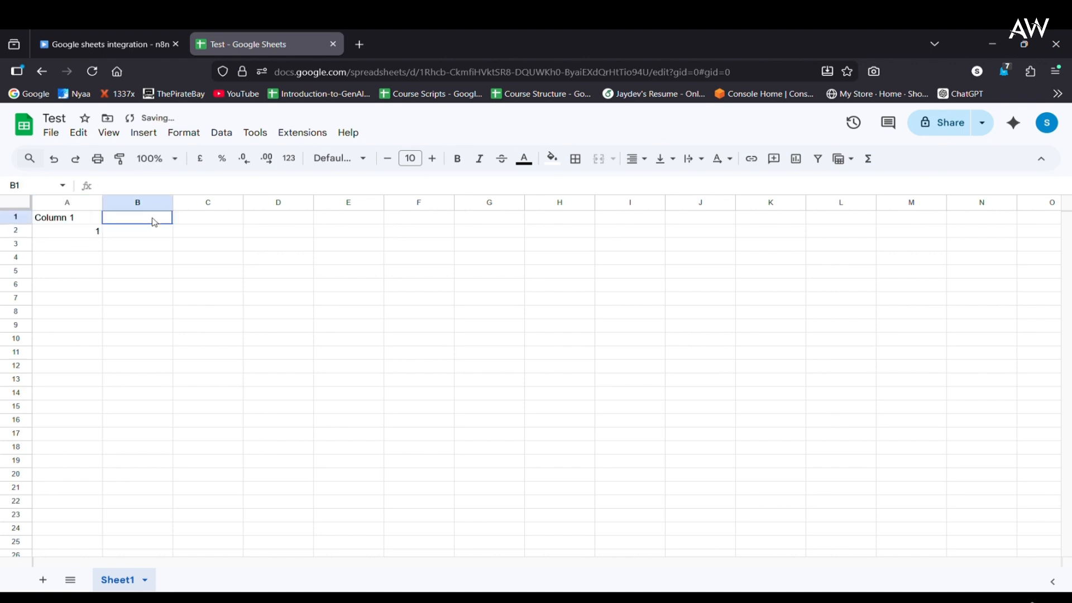
text(Colu)
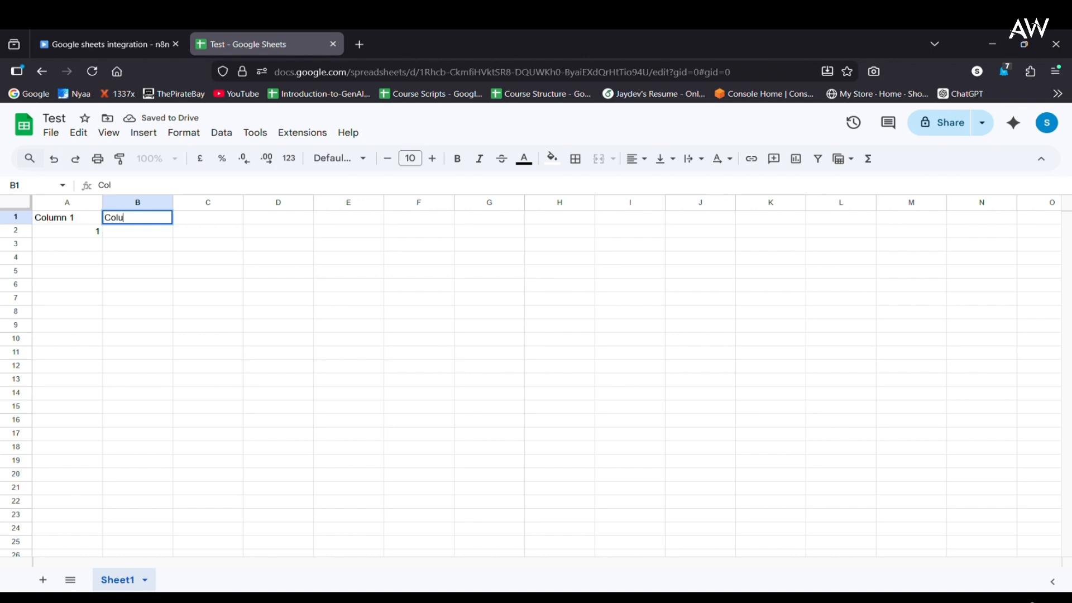
text(mn 2)
click(139, 233)
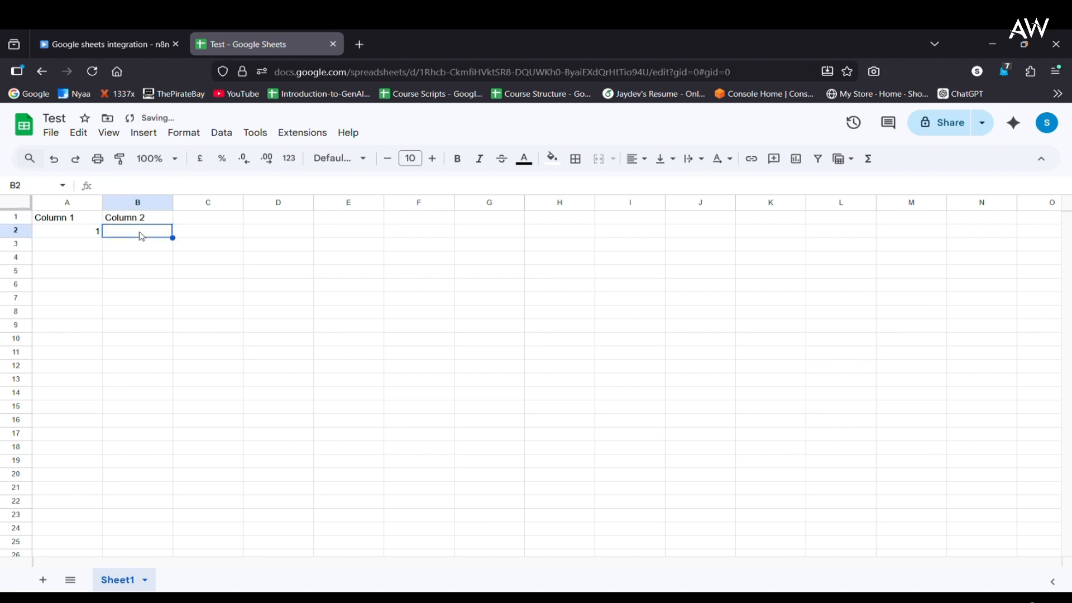
text(Dog)
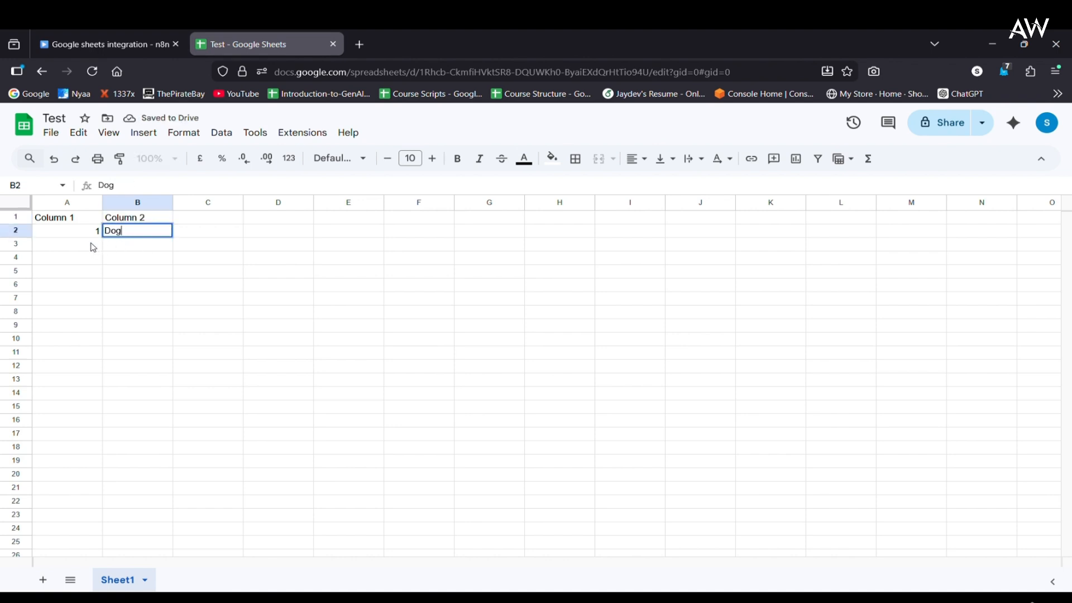
Add the rows 2, Cat and 3, Mouse to the table, and return to the n8n workflow.
click(94, 247)
text(2)
click(137, 245)
text(c)
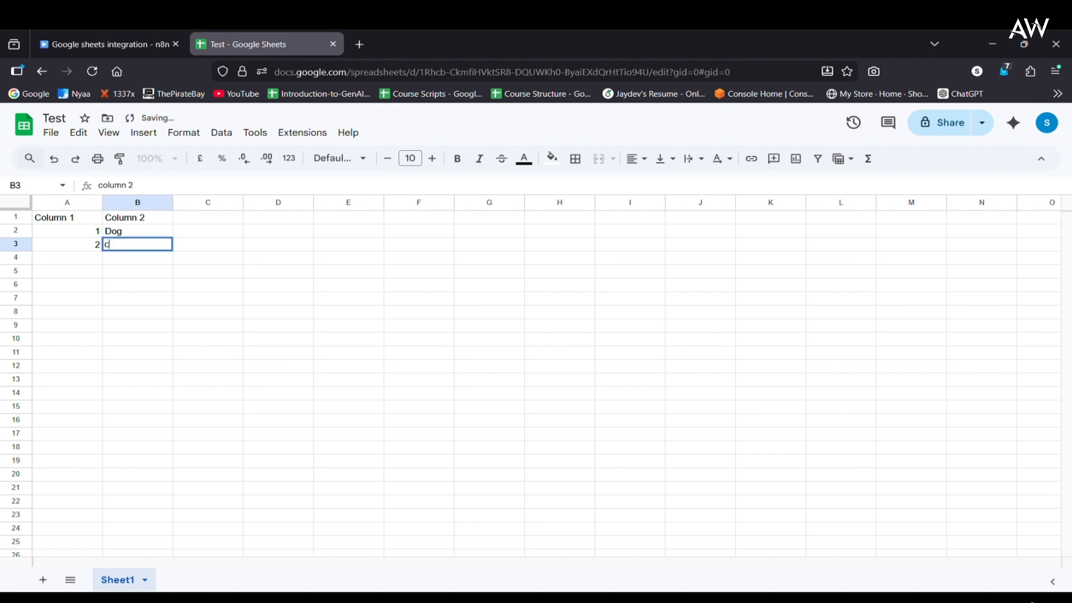
key(BackSpace)
text(Cat)
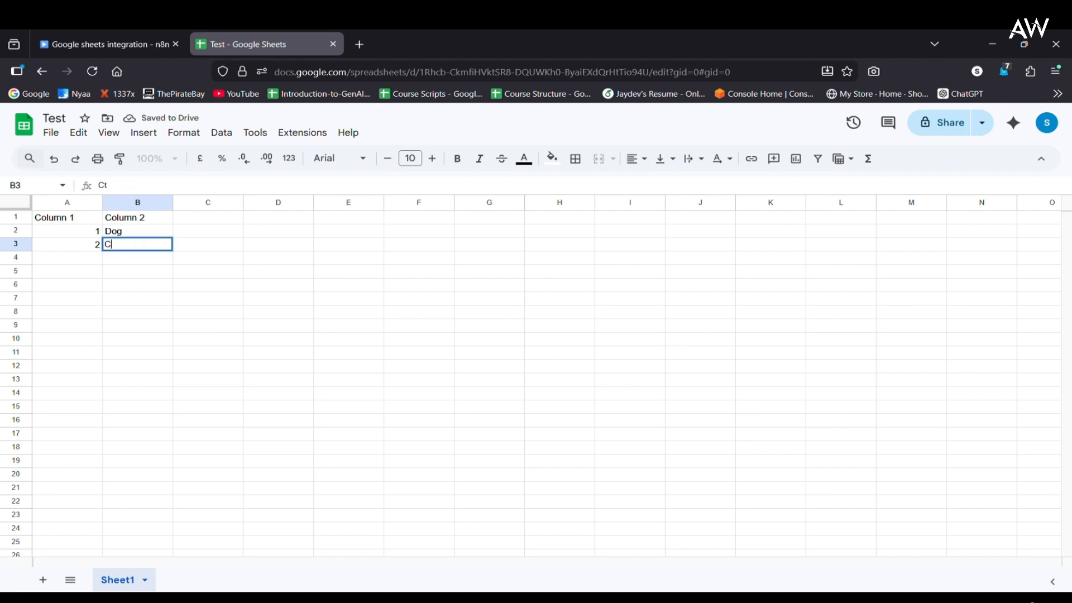
key(Return)
key(Left)
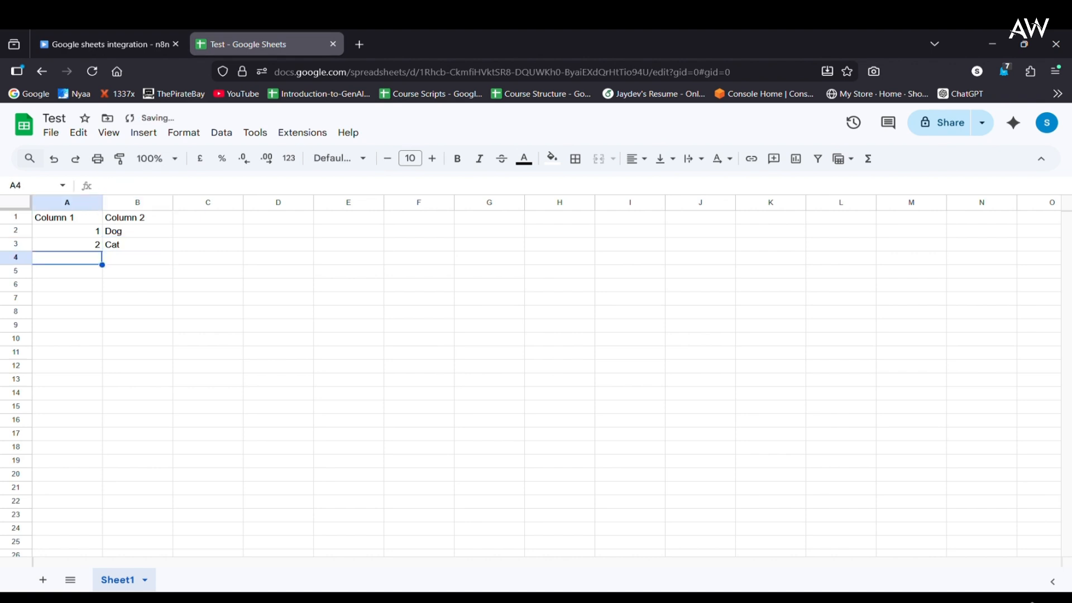
text(3)
key(Tab)
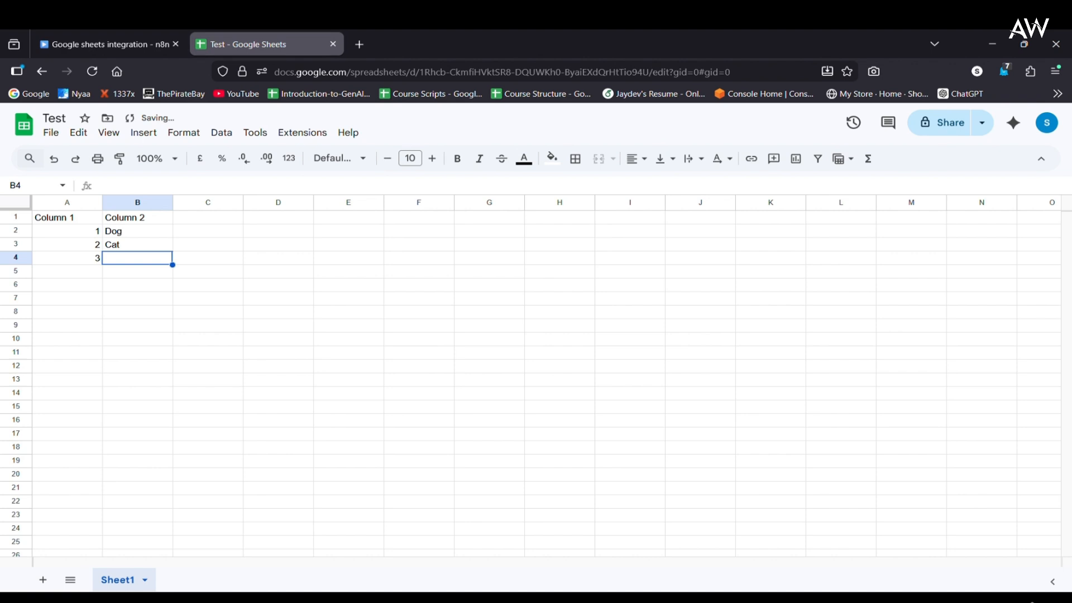
text(Mouse)
mouse_move(70, 38)
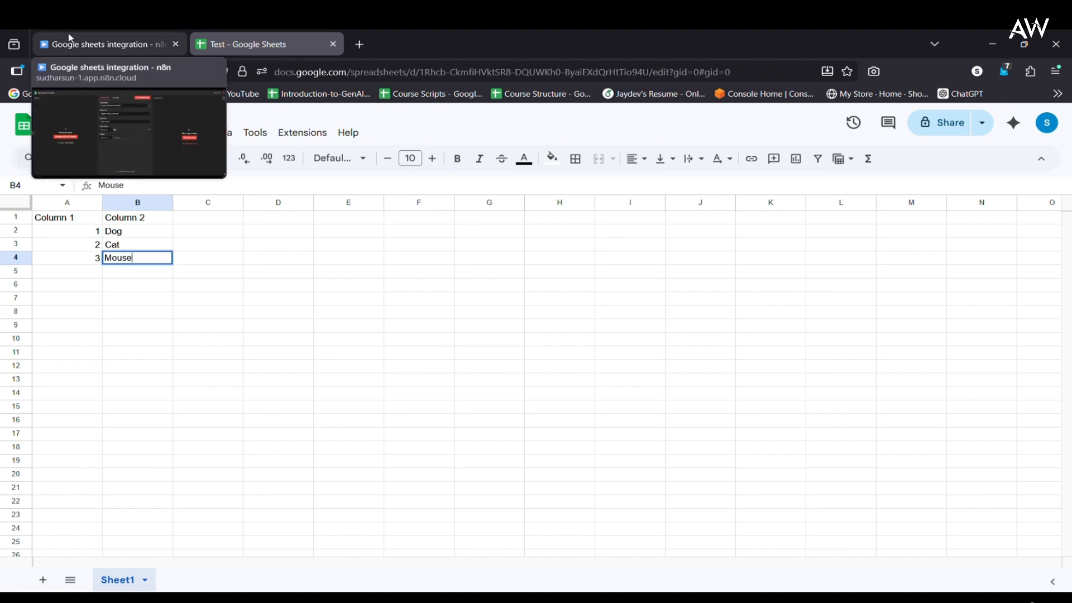
click(161, 367)
click(123, 50)
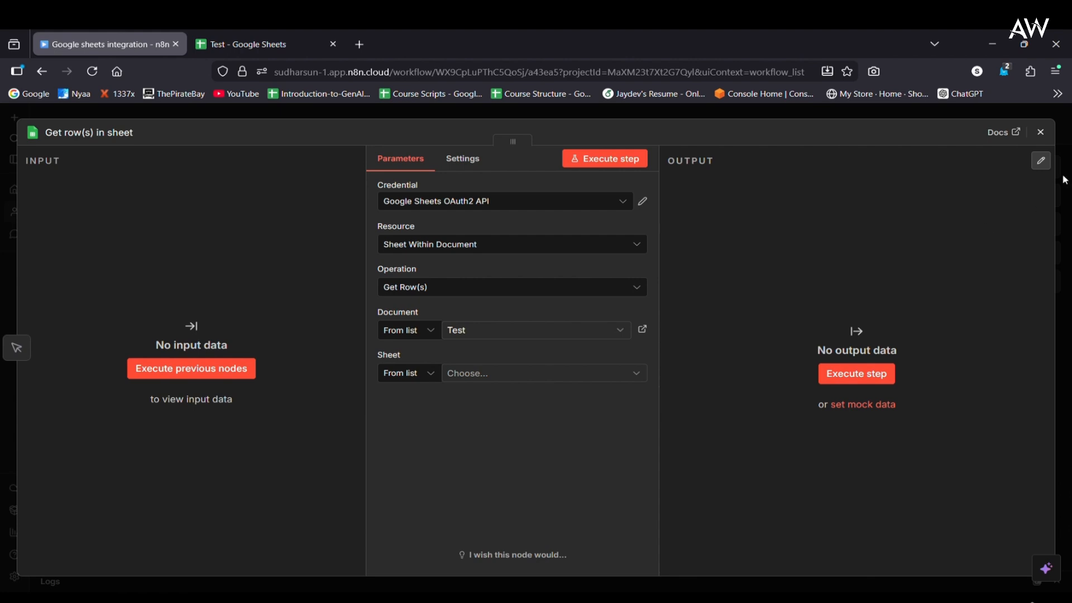
Close the node settings and try to execute the workflow without a sheet selected.
click(1041, 132)
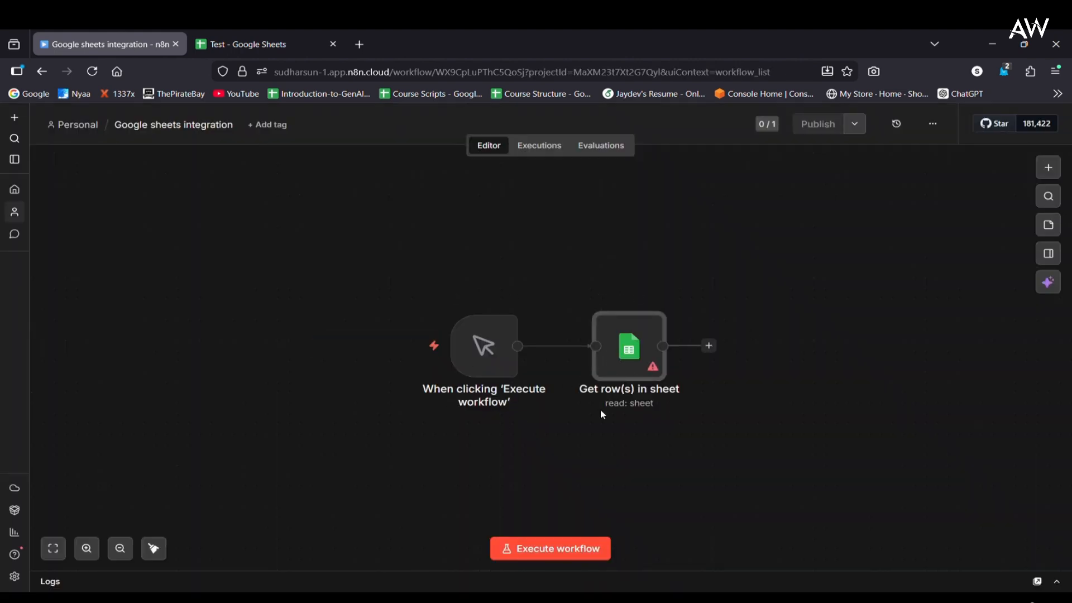
click(575, 549)
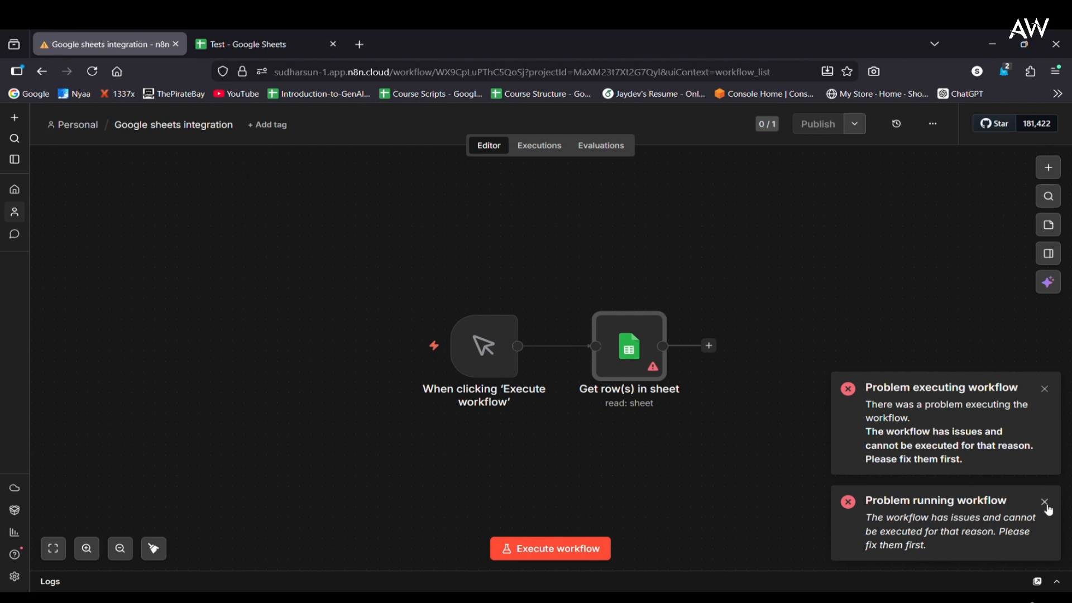
click(1045, 503)
click(1045, 475)
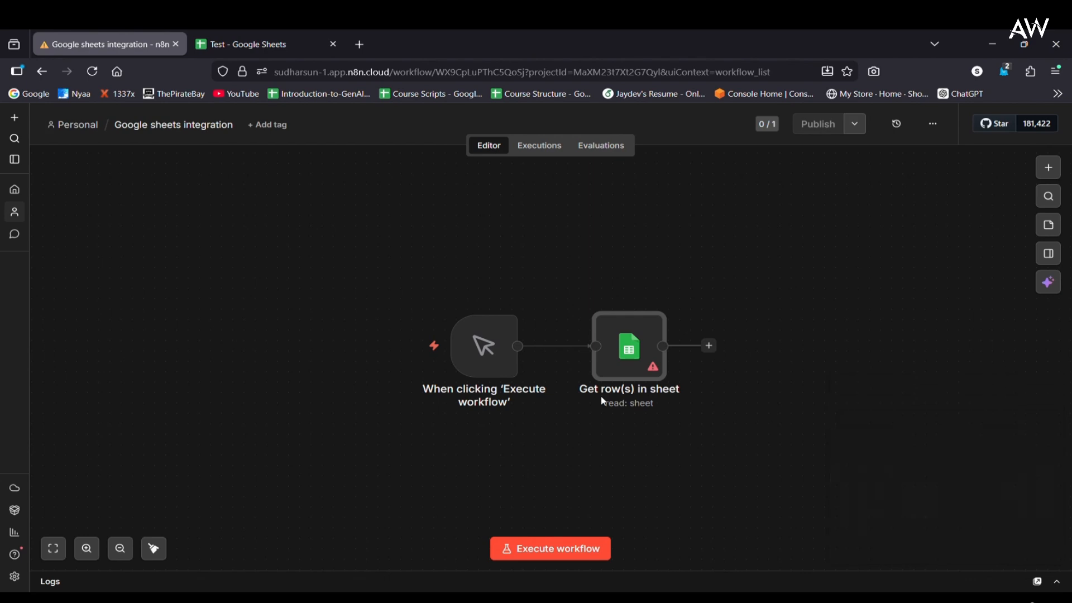
Set the sheet of the "Get row(s) in sheet" node to Sheet1 and return to the canvas.
double_click(609, 343)
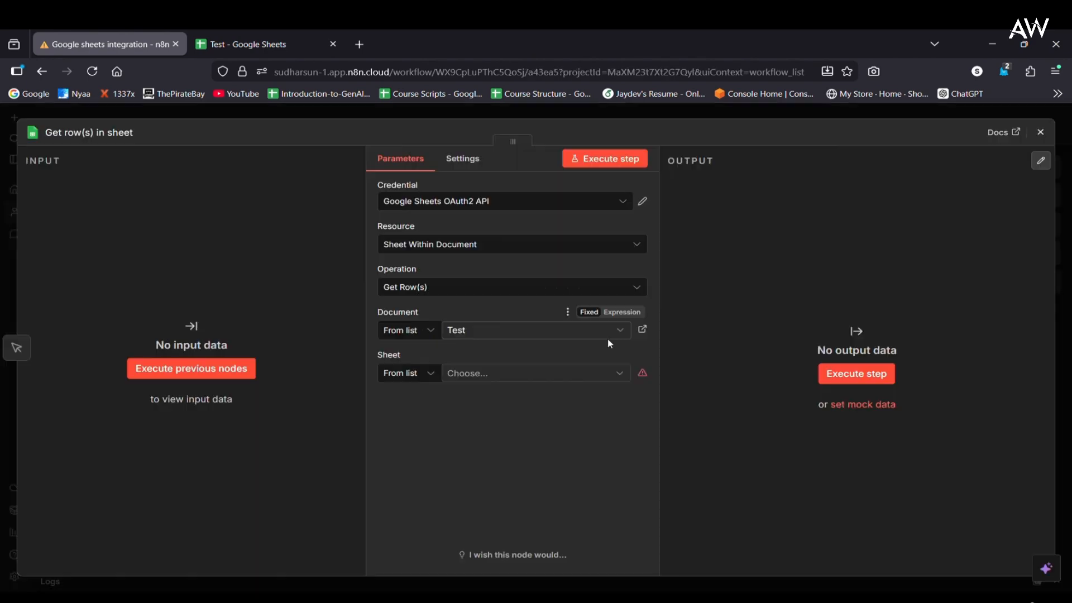
click(524, 380)
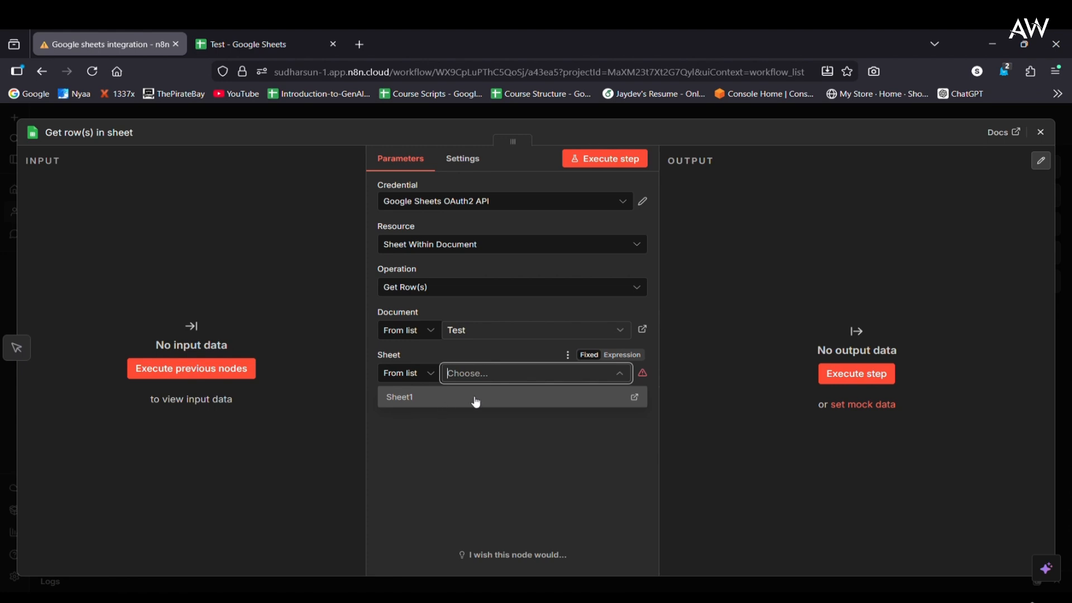
click(476, 397)
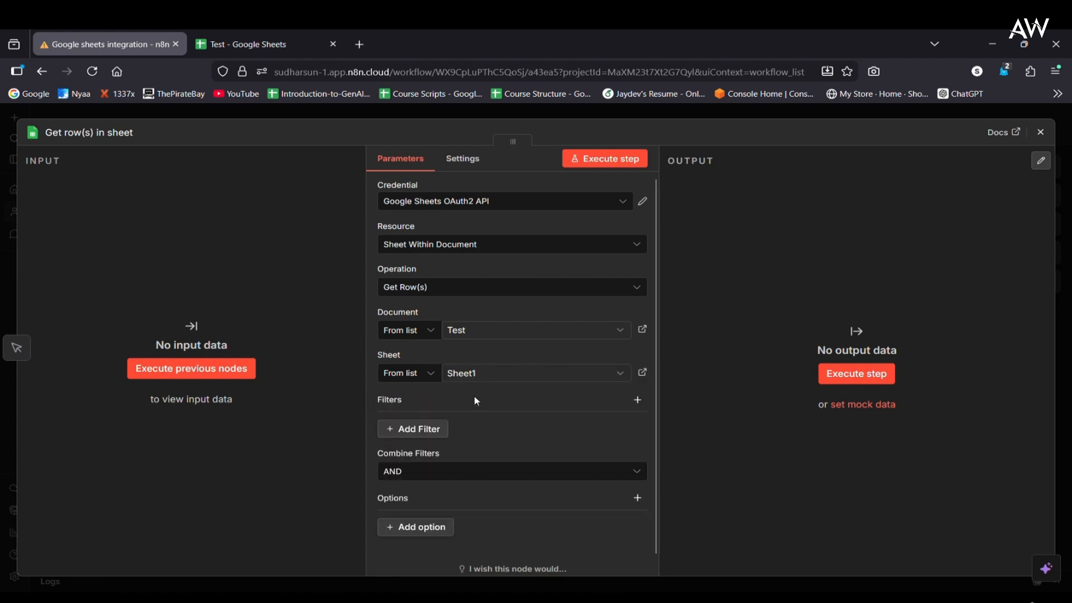
click(1040, 133)
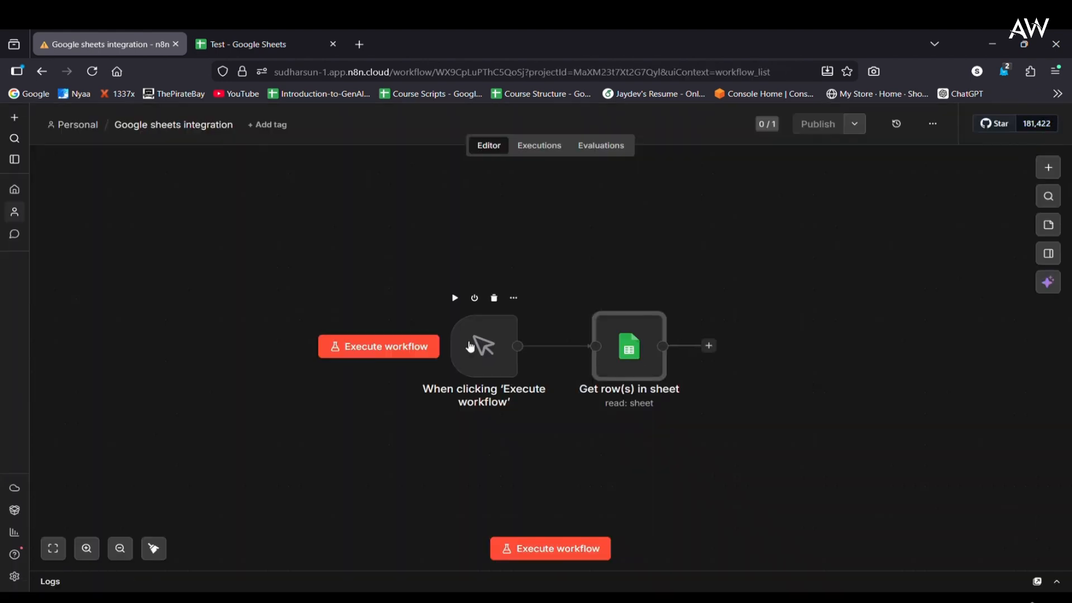
Execute the workflow and examine the JSON output of the "Get row(s) in sheet" node.
click(553, 549)
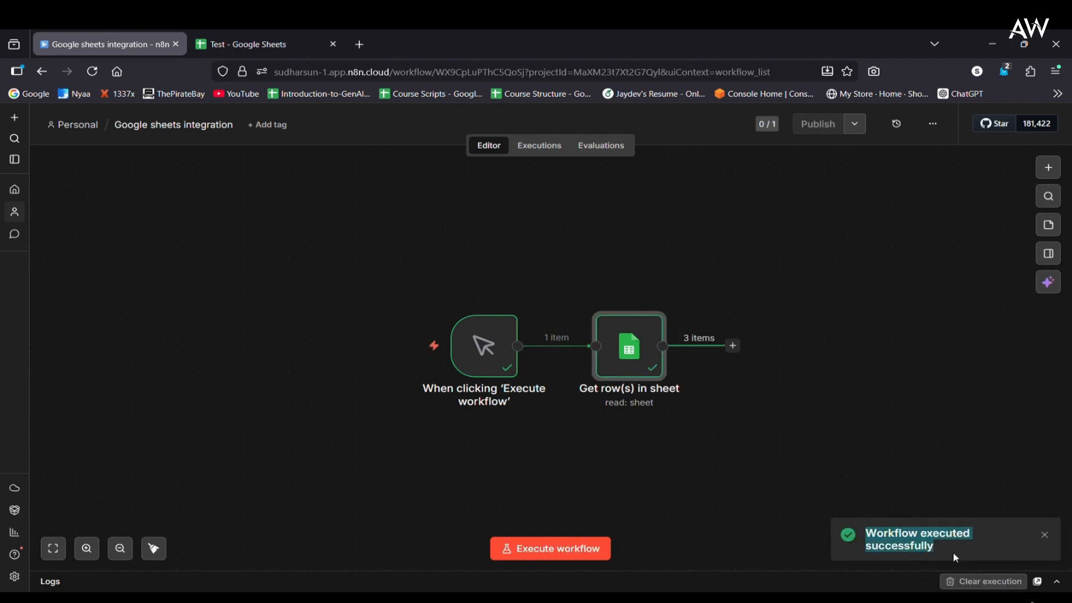
click(1045, 535)
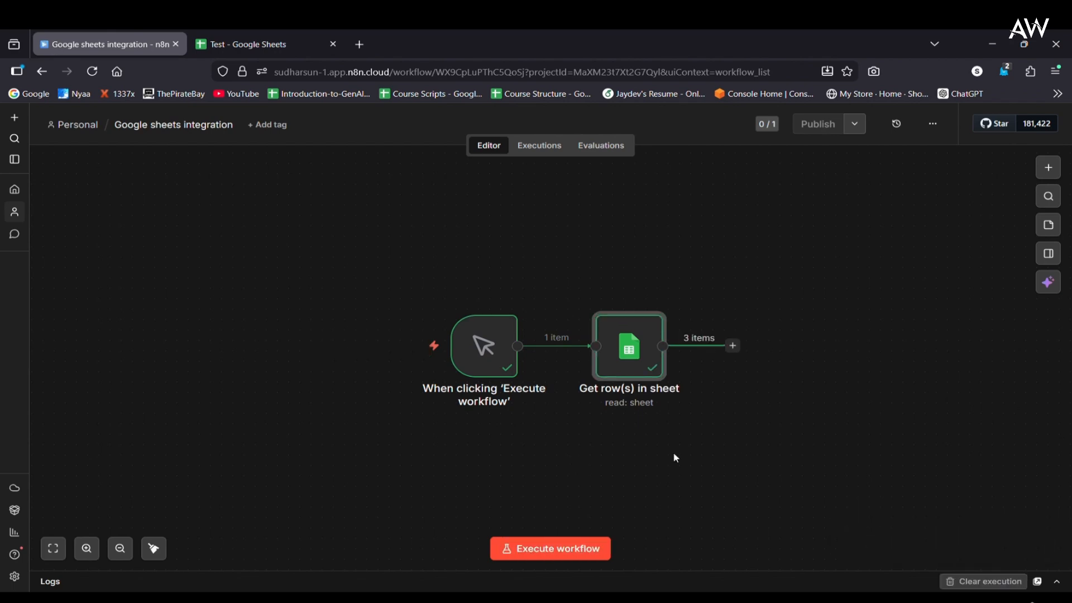
double_click(628, 351)
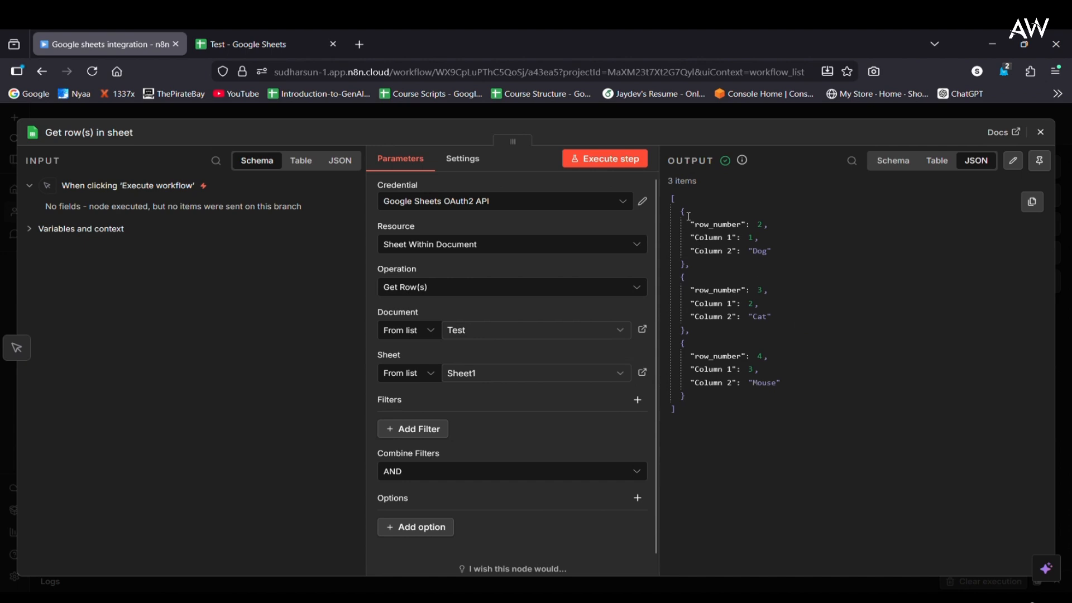
drag(672, 201, 699, 417)
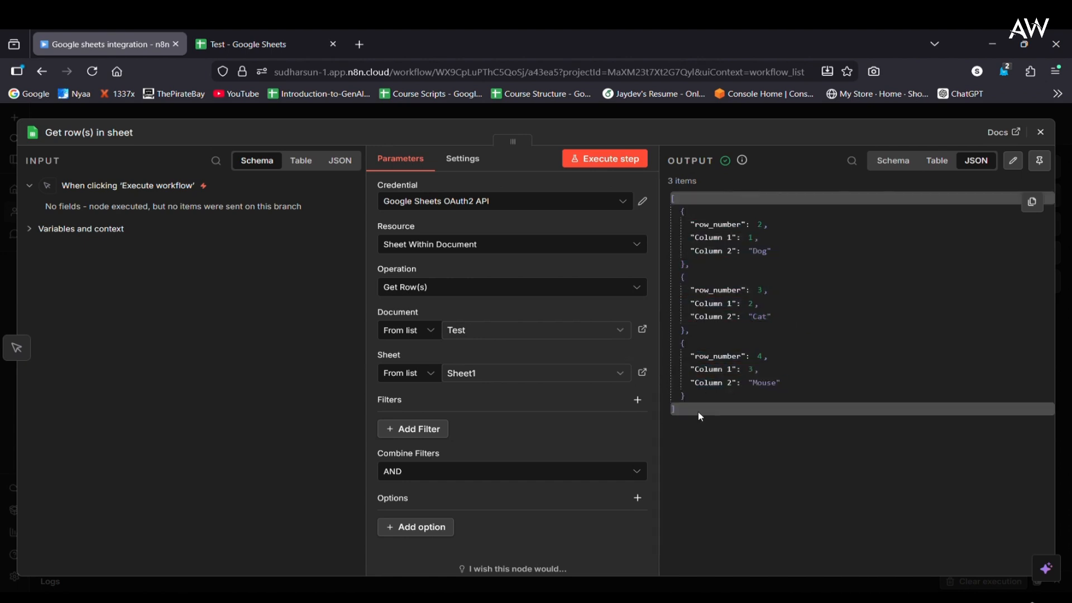
Check the source rows in the Test spreadsheet, and close the node settings back in n8n.
click(254, 34)
click(106, 44)
click(1039, 137)
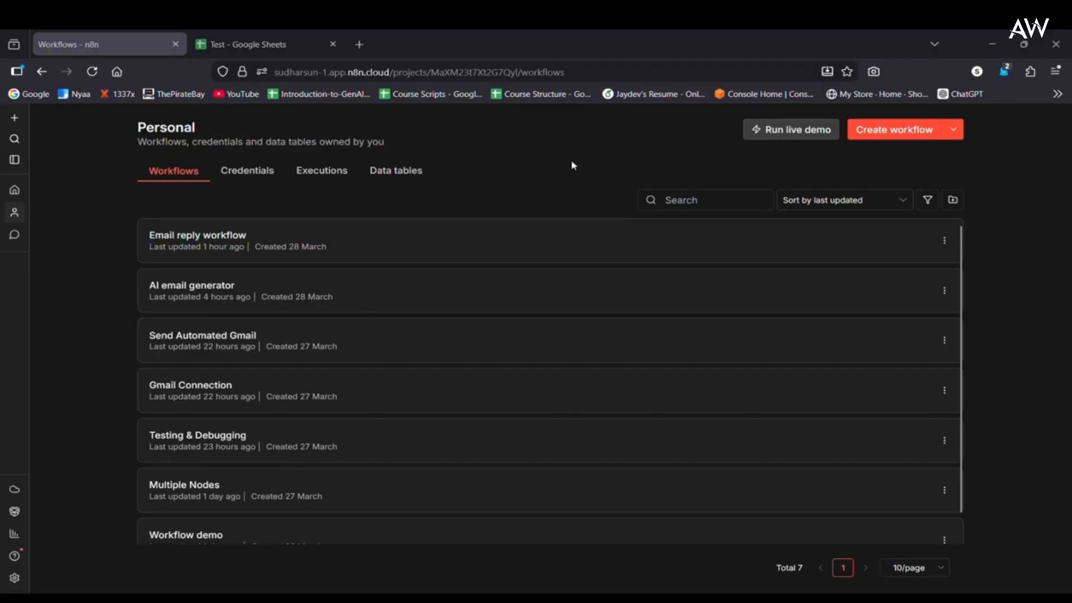
Create a new workflow in the Personal project and name it "Add data to sheets".
click(894, 130)
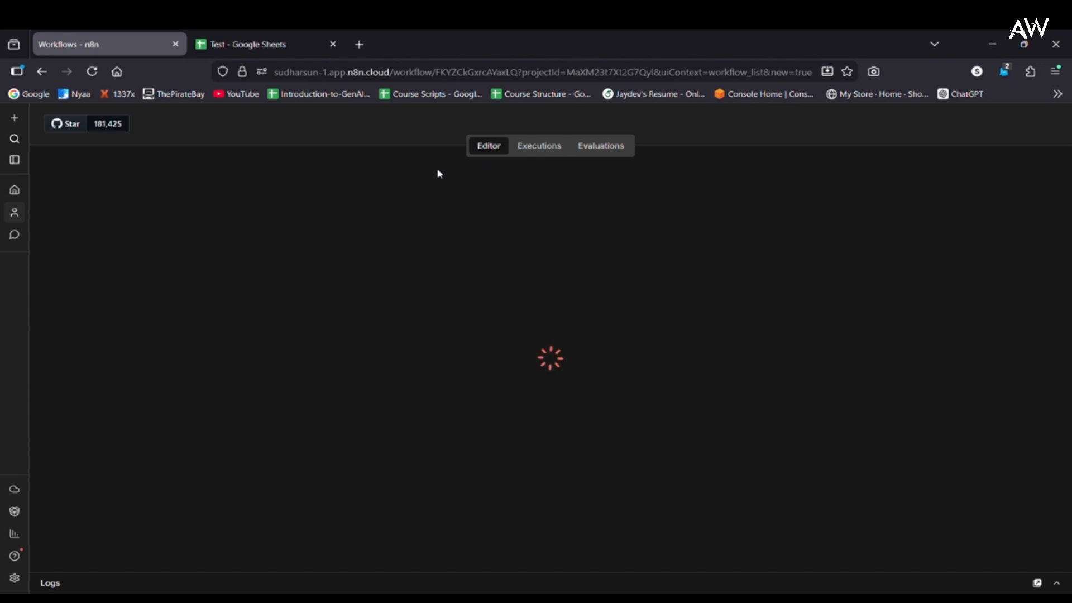
click(178, 125)
key(BackSpace)
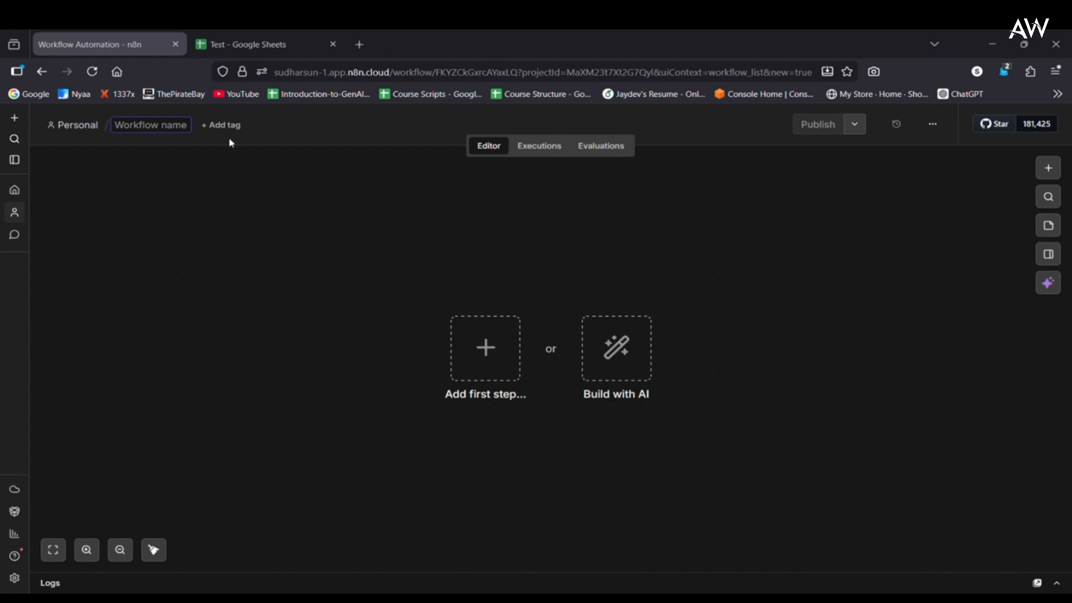
text(Add da)
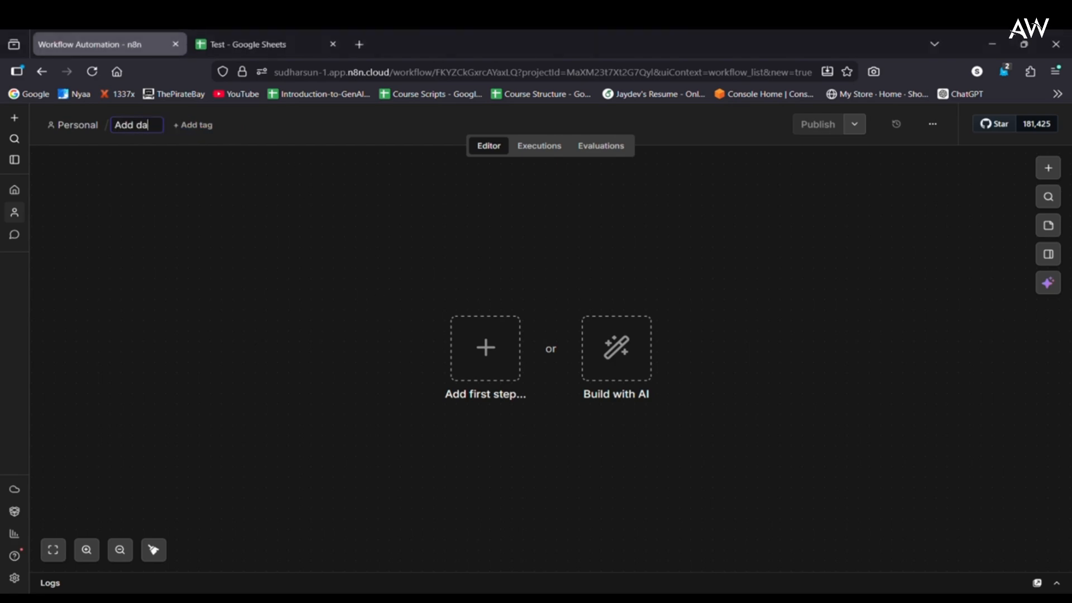
text(ta to sheets)
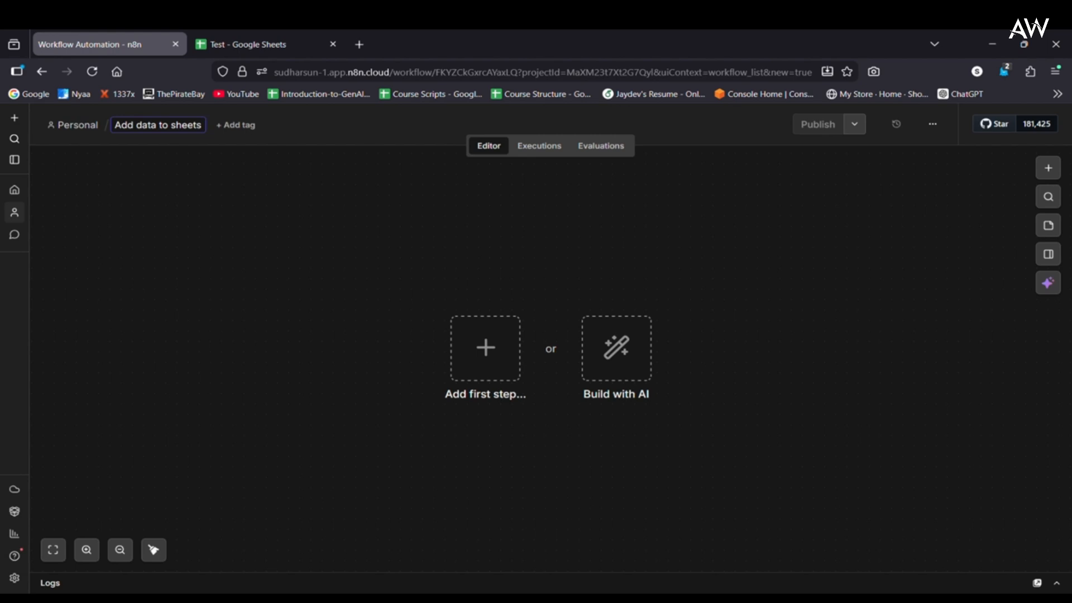
key(Return)
Add a Manual Trigger as the first step and connect an Edit Fields (Set) node after it.
click(481, 346)
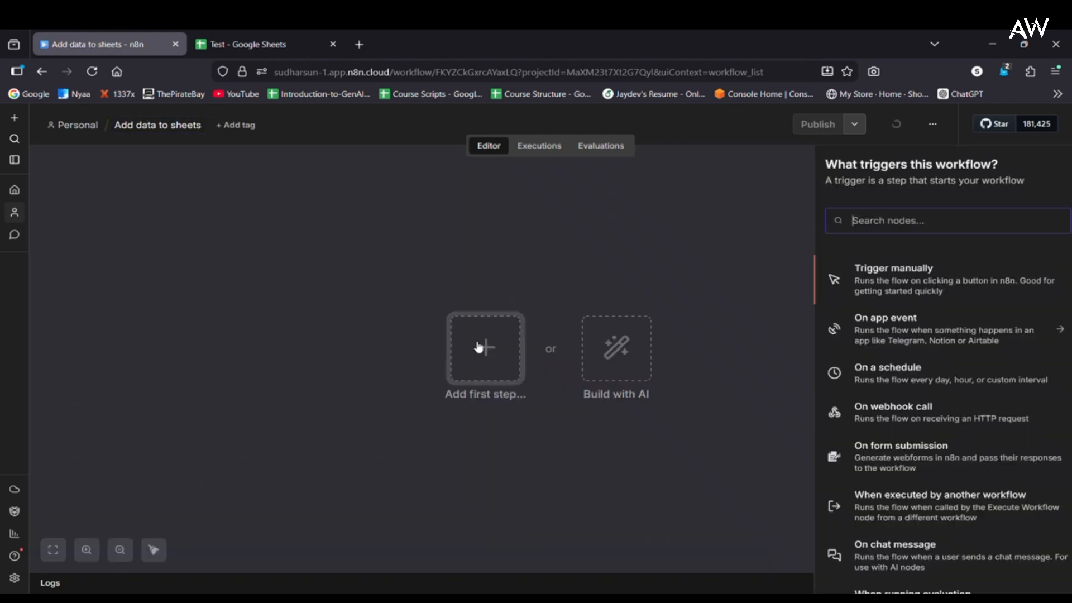
text(manu)
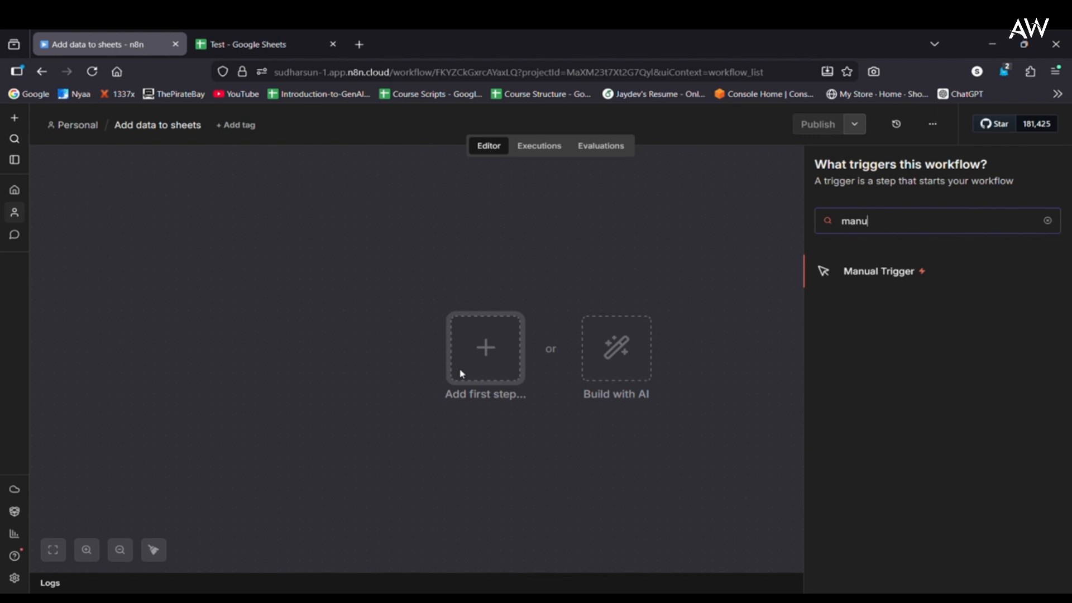
click(913, 282)
click(563, 347)
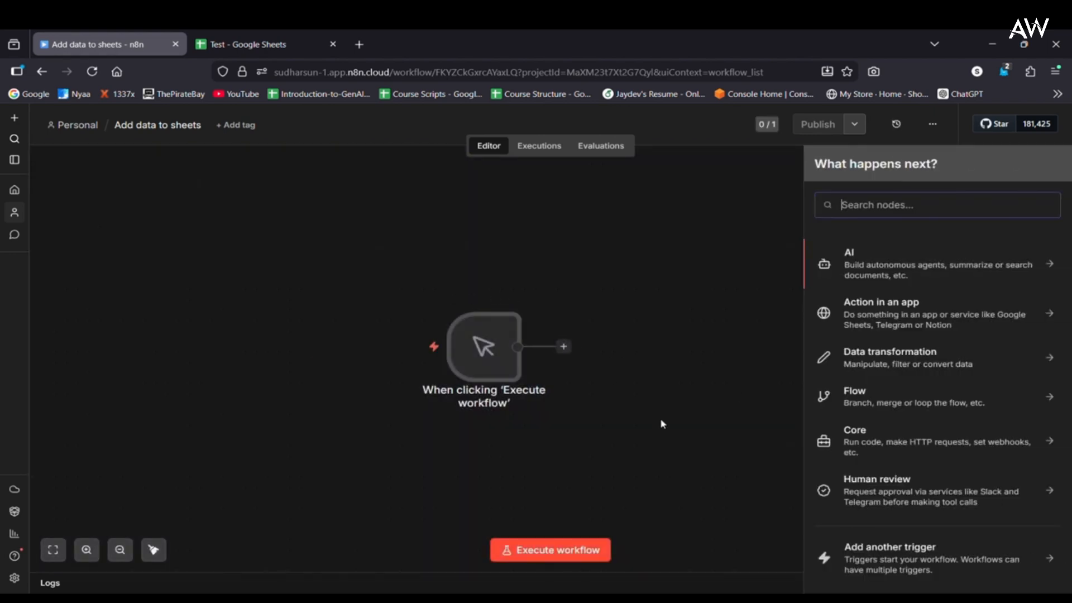
text(edits)
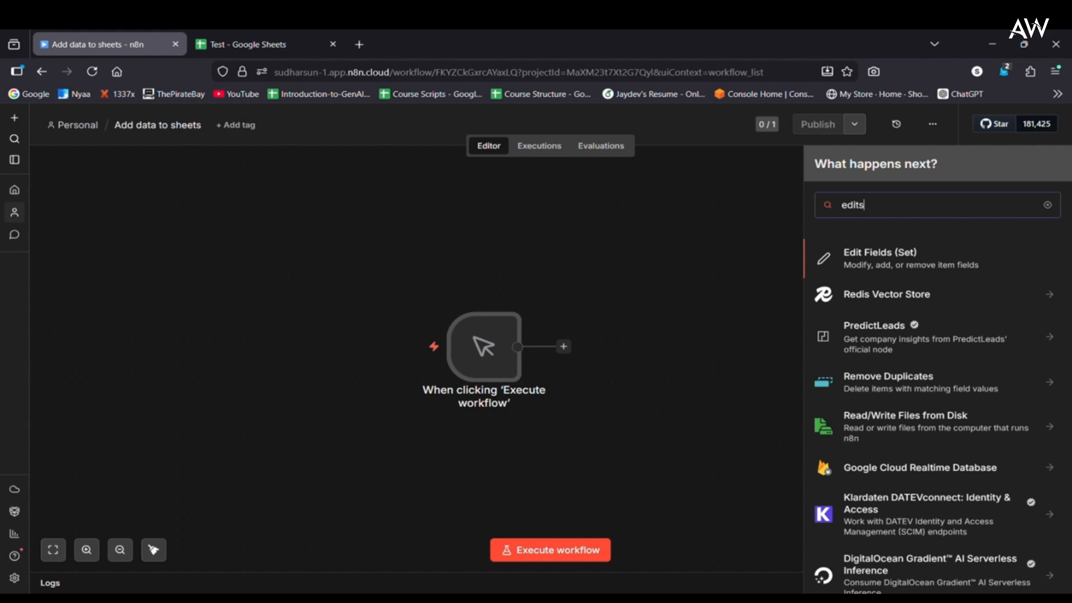
click(976, 253)
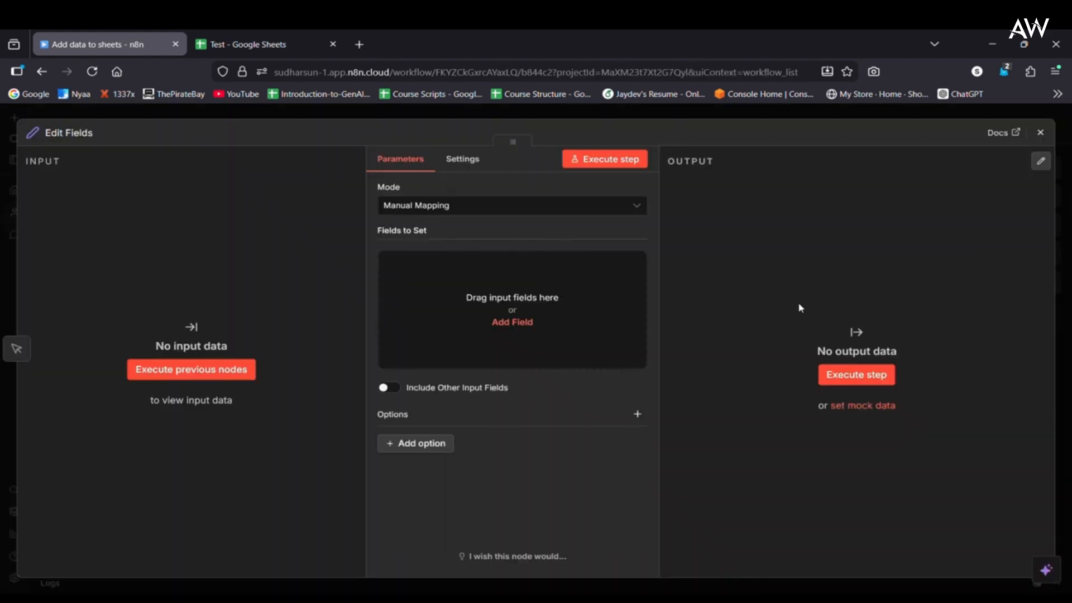
Add a string field called name to the Edit Fields node and enter the person's first name as its value.
click(528, 324)
click(472, 267)
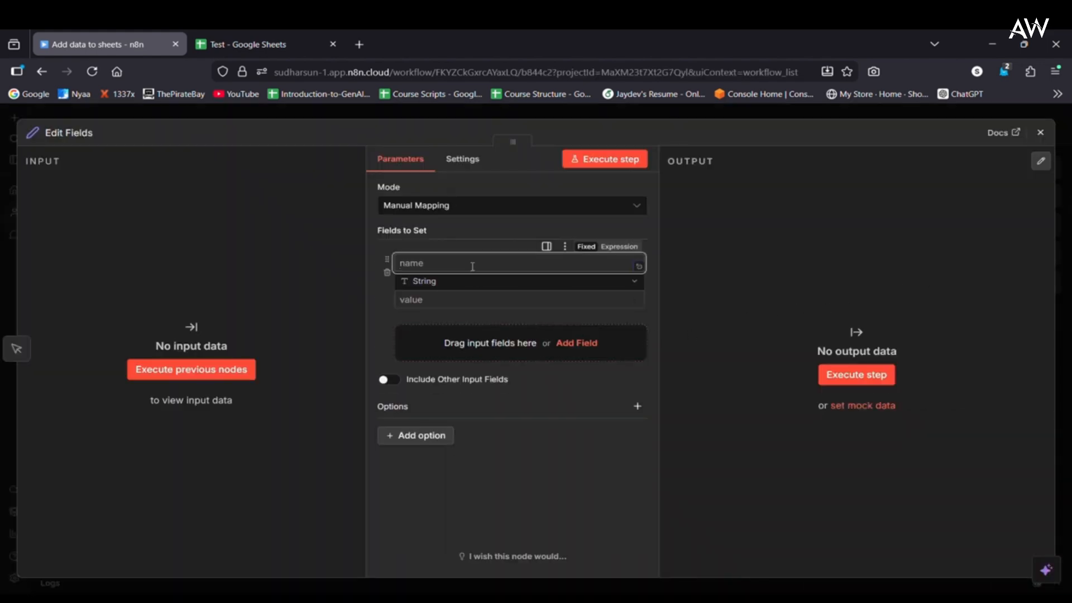
click(461, 296)
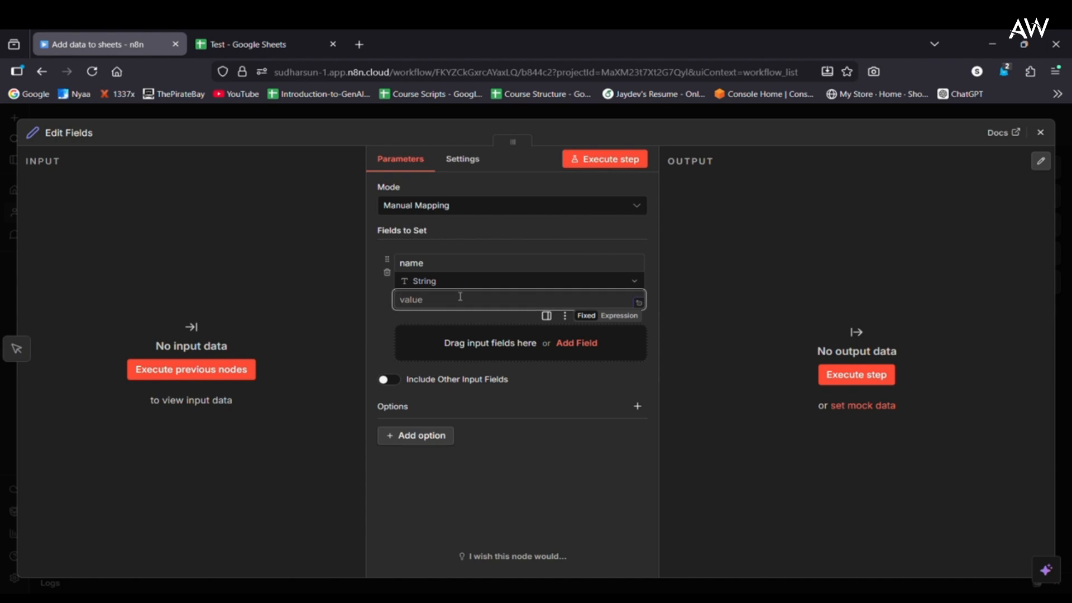
text(jhon)
Add a string field called email with the contact's e-mail as its value, and execute the Edit Fields step.
click(560, 343)
click(537, 333)
text(email)
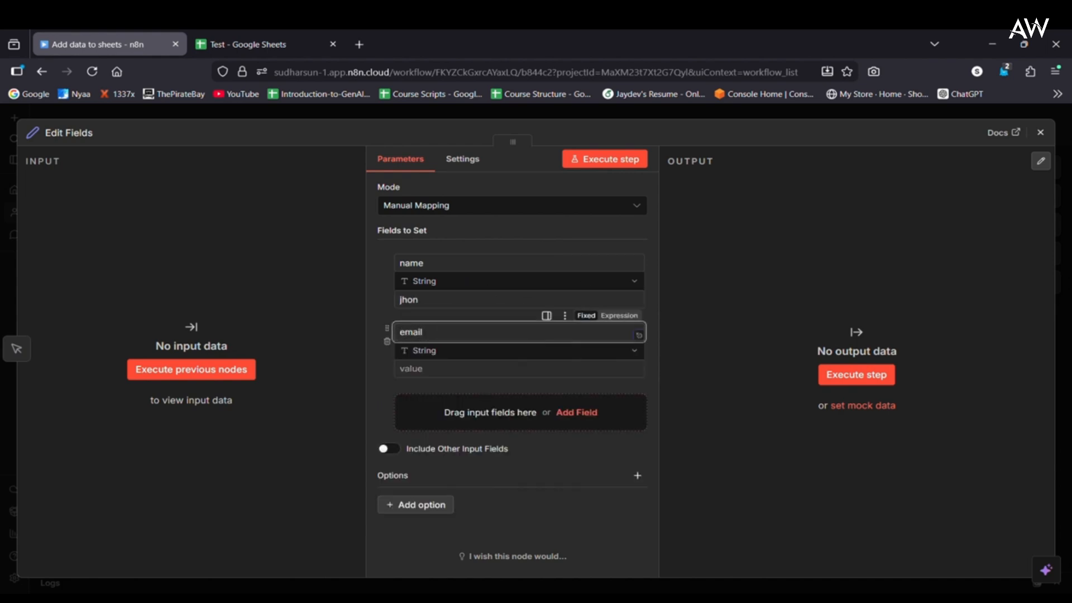
click(511, 370)
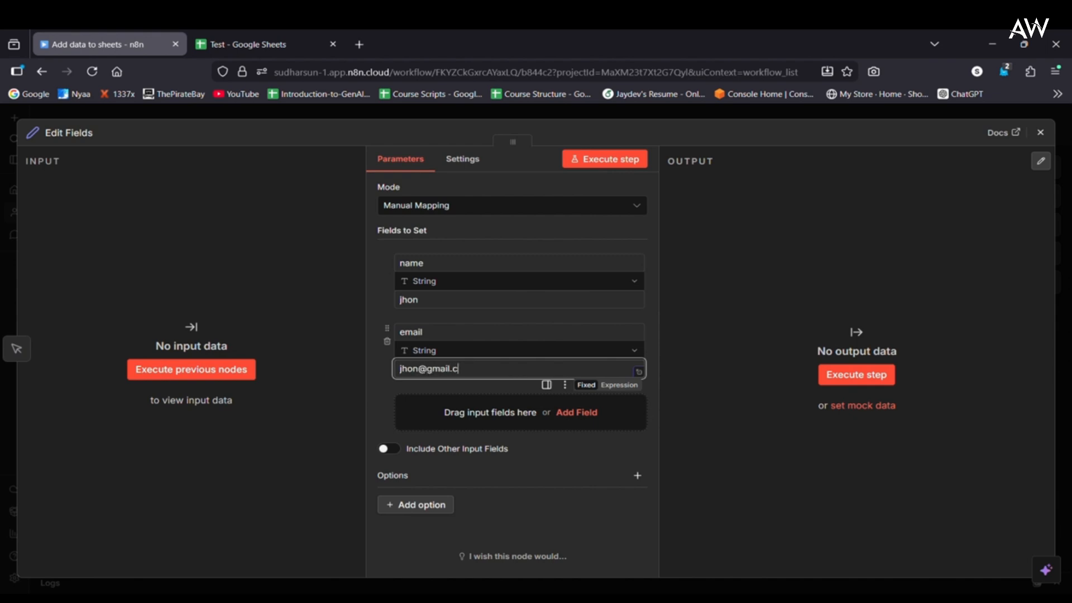
click(470, 390)
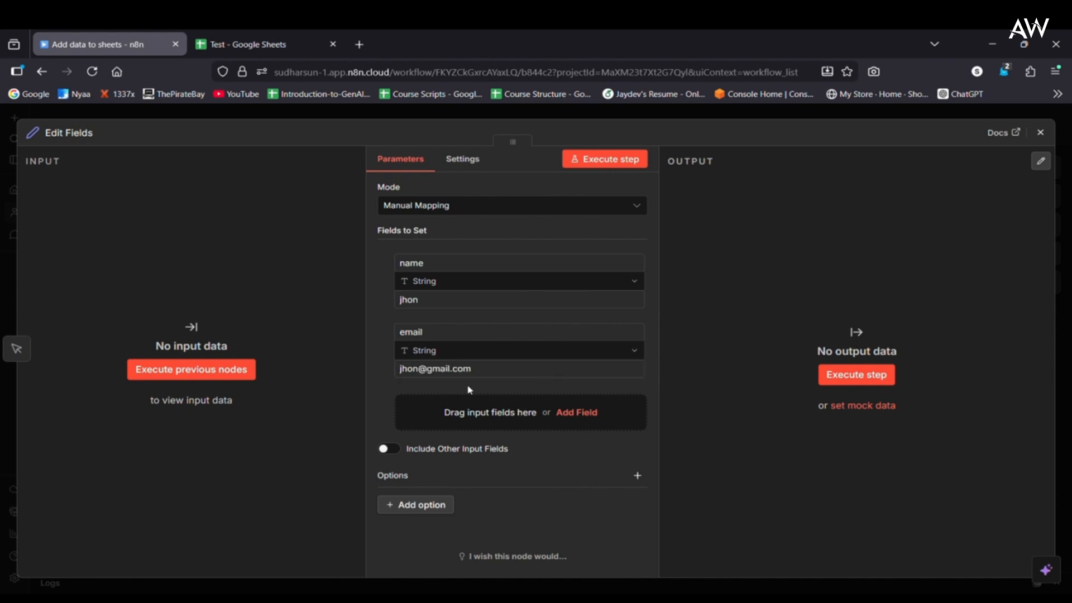
click(832, 374)
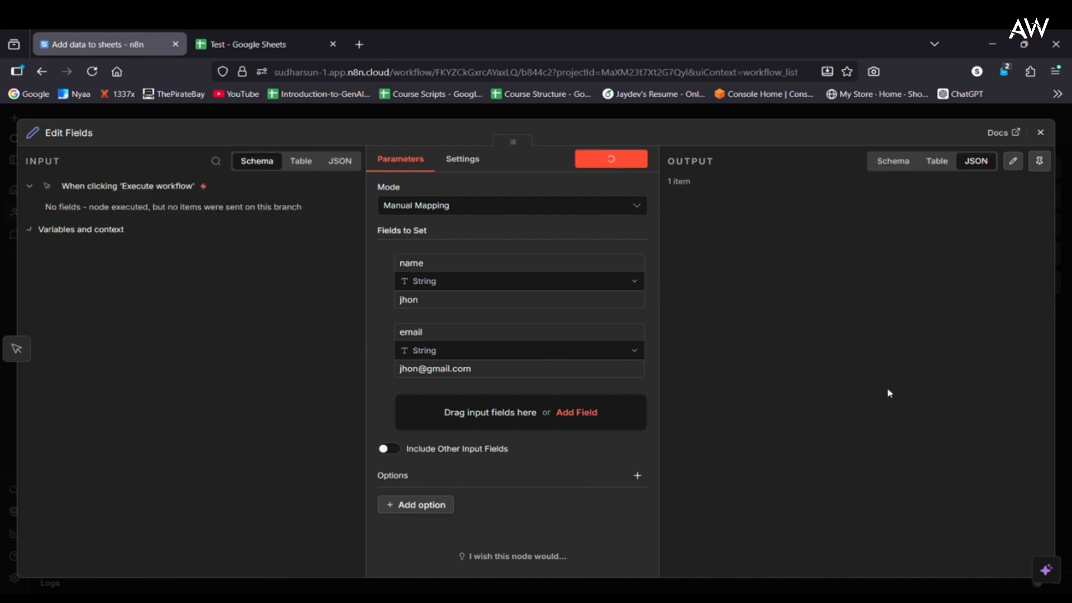
click(1041, 133)
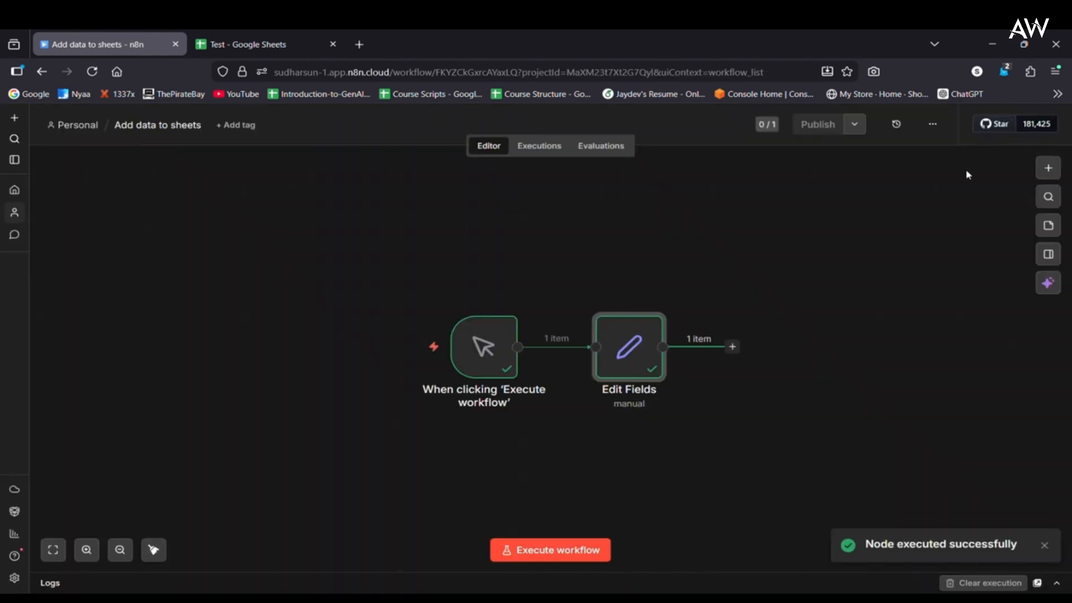
Add the Google Sheets action "Append row in sheet" after the Edit Fields node.
click(1044, 167)
text(sheets)
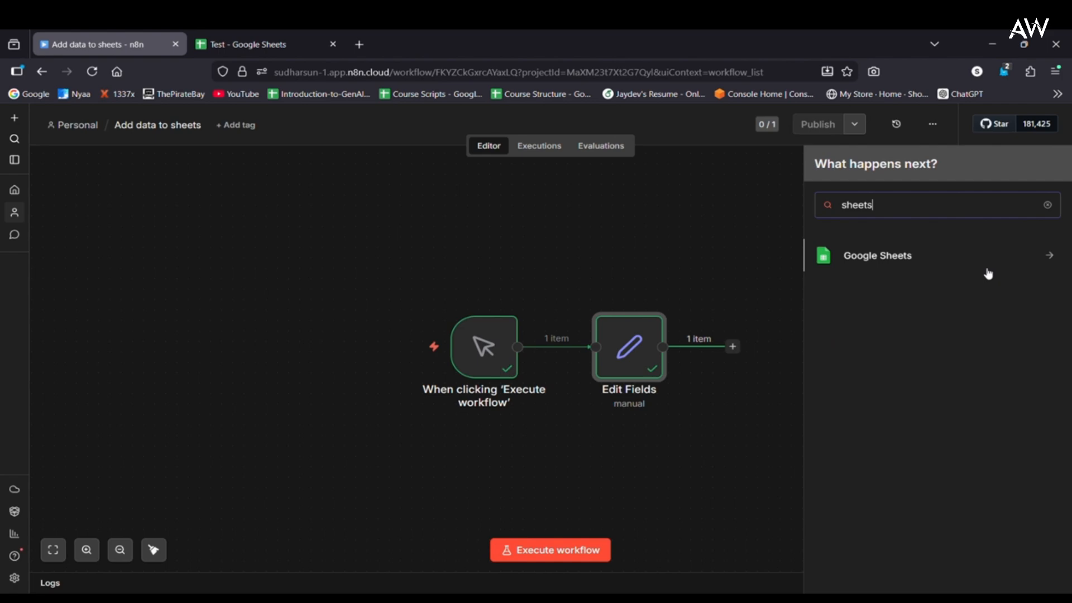
click(951, 254)
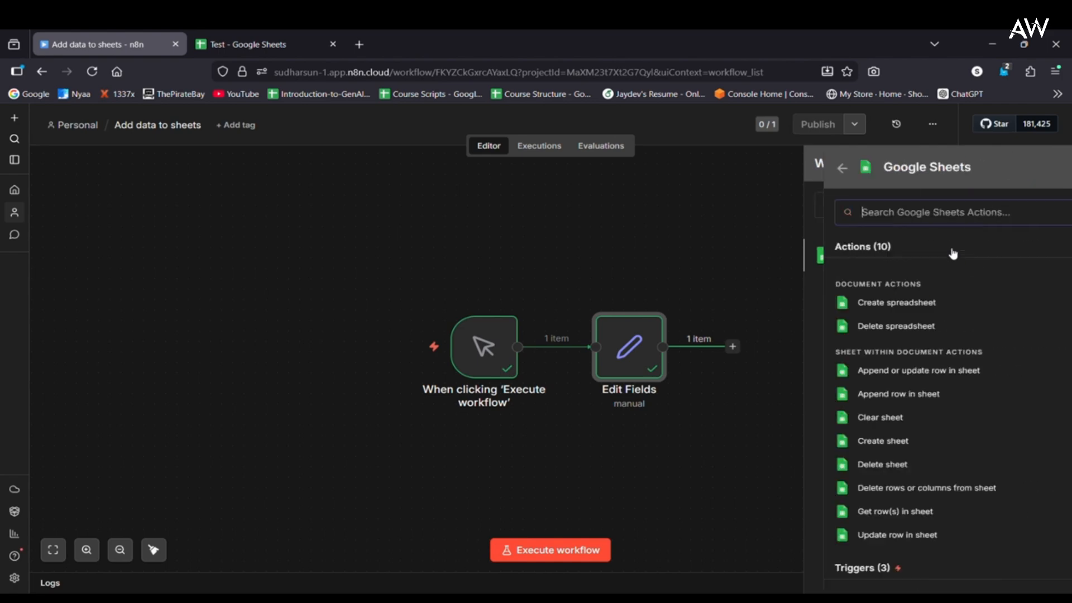
click(866, 255)
click(866, 255)
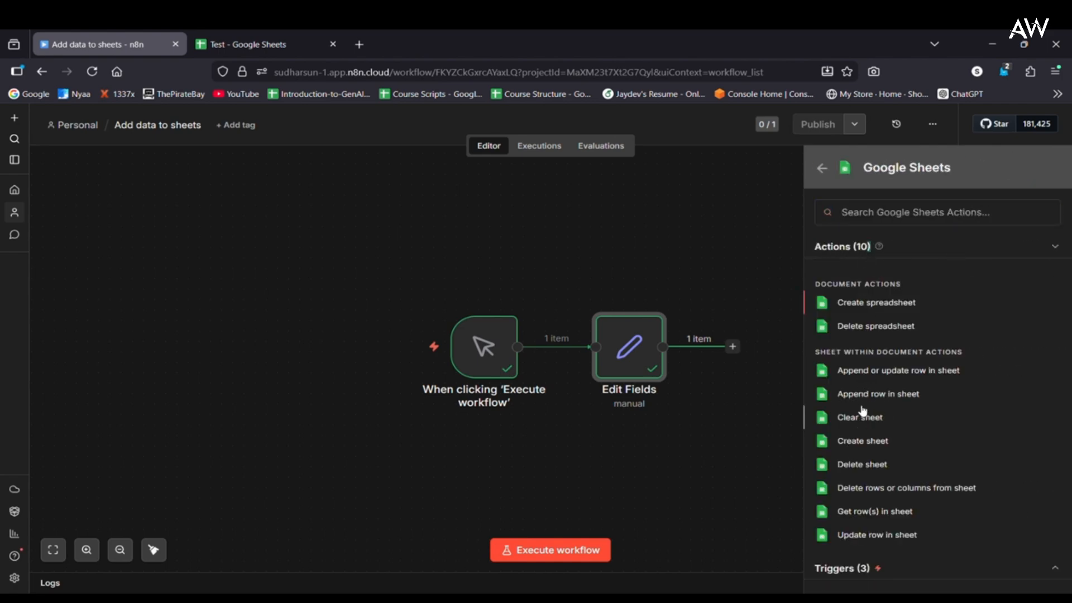
click(894, 396)
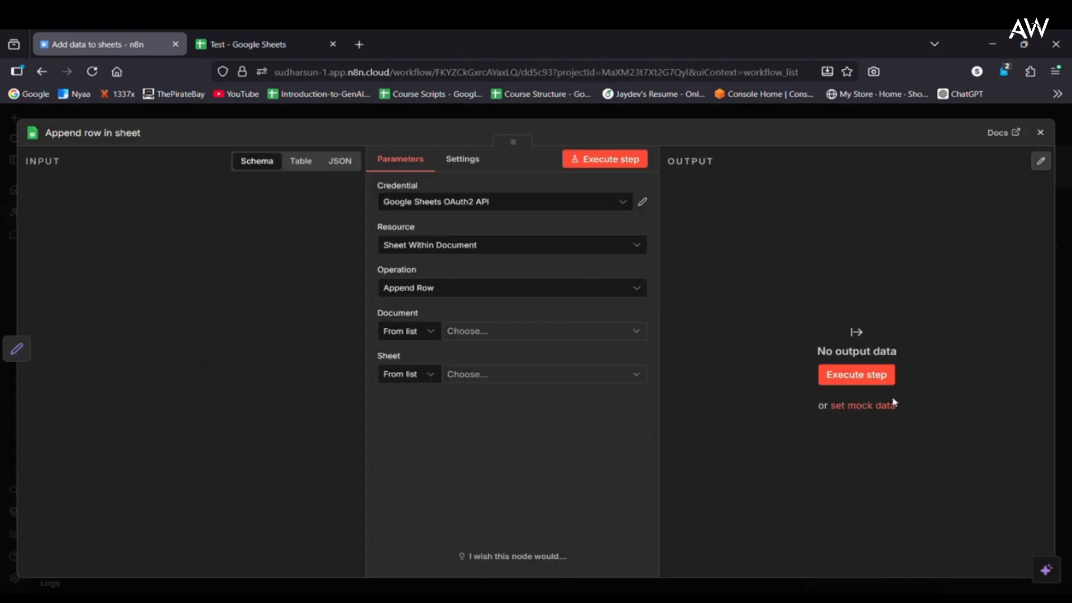
Configure the append node with resource Sheet Within Document, operation Append Row, document Test and sheet Sheet1.
click(548, 204)
click(548, 204)
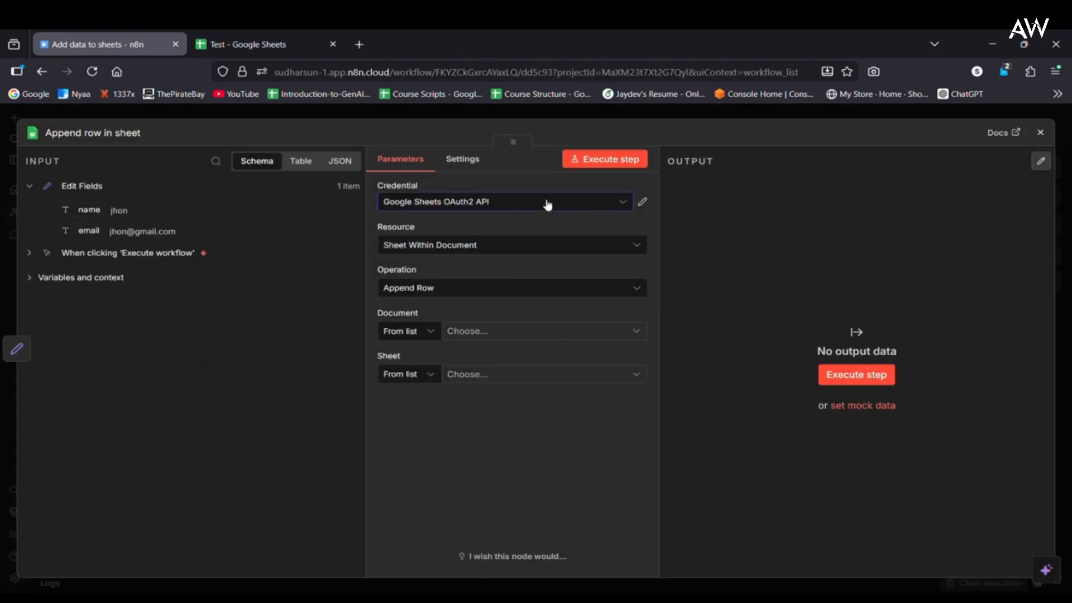
click(548, 246)
click(548, 255)
click(548, 290)
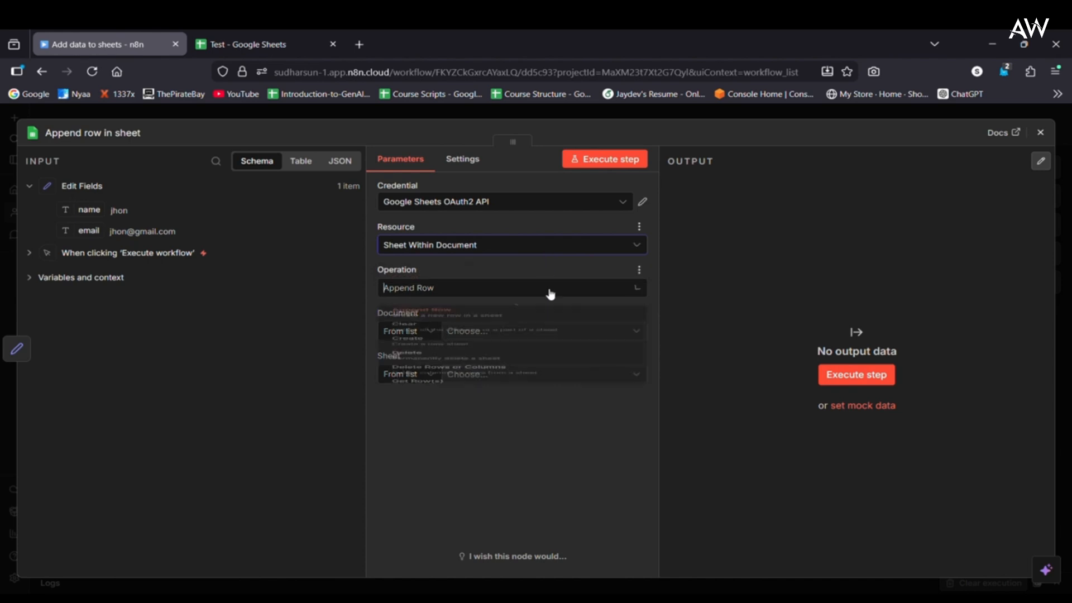
click(536, 330)
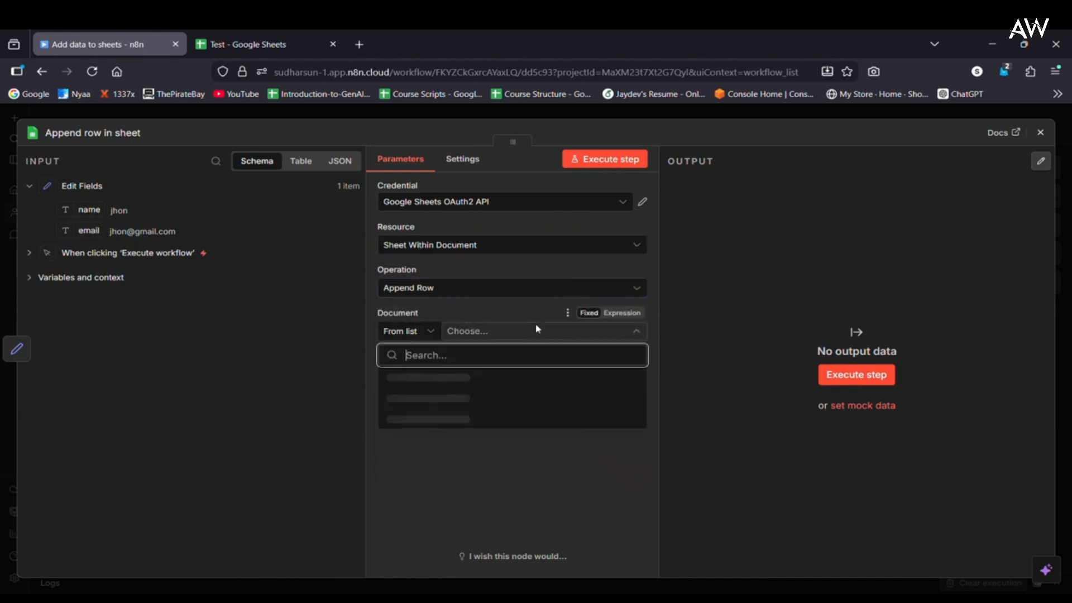
click(440, 377)
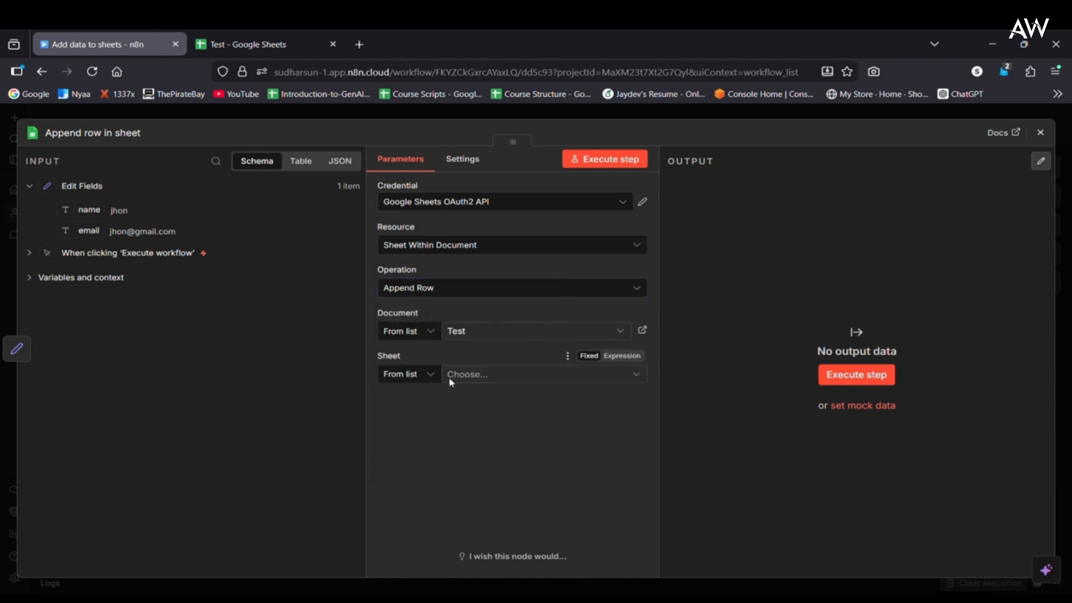
click(461, 375)
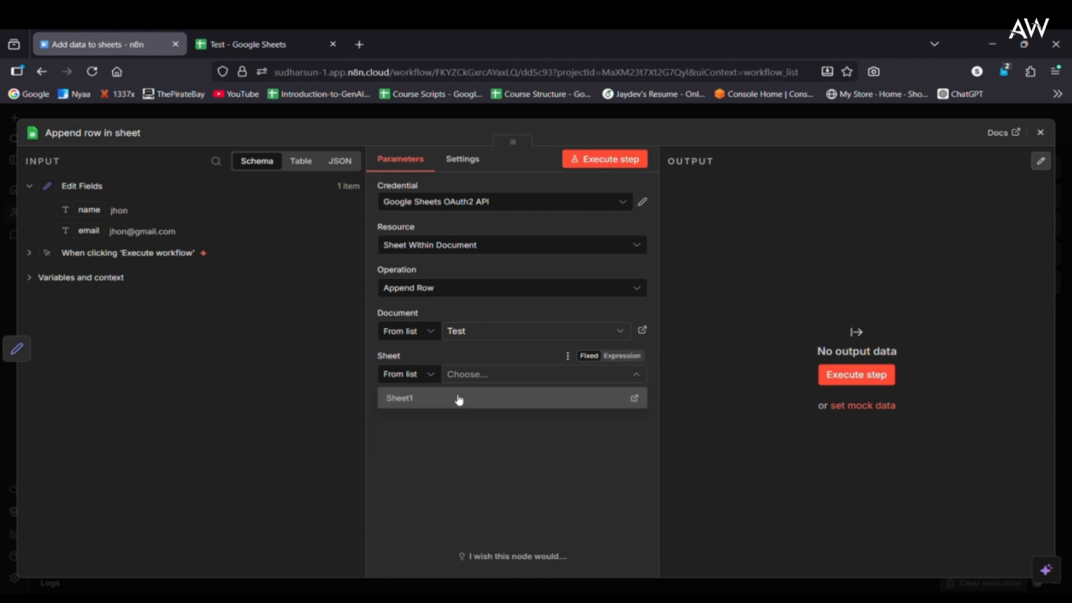
click(457, 397)
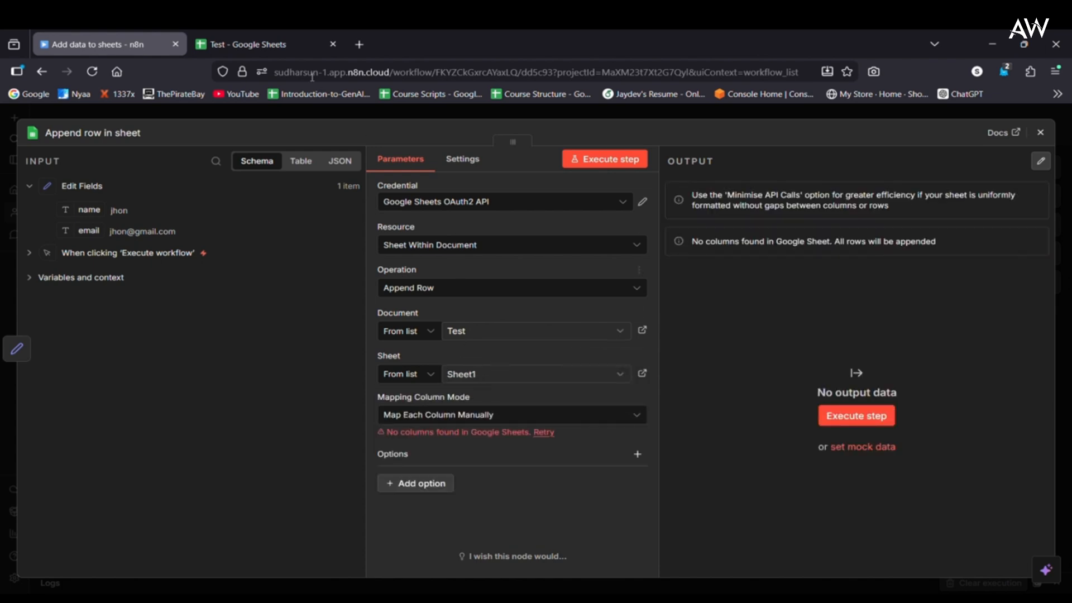
Check the Test spreadsheet and examine the mapping column mode options of the append node.
click(263, 45)
click(145, 45)
click(608, 426)
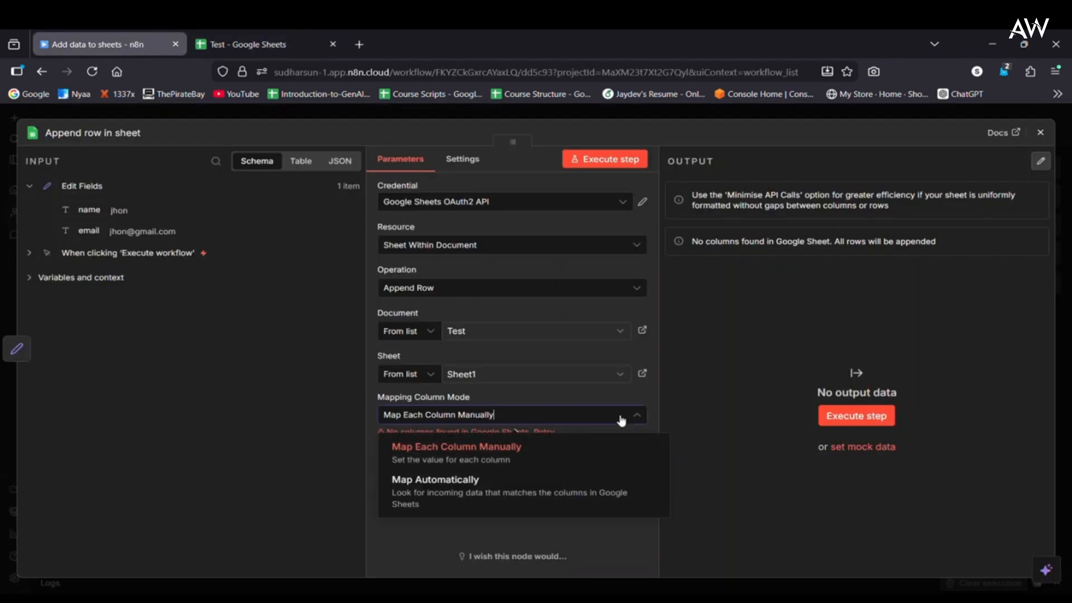
click(579, 394)
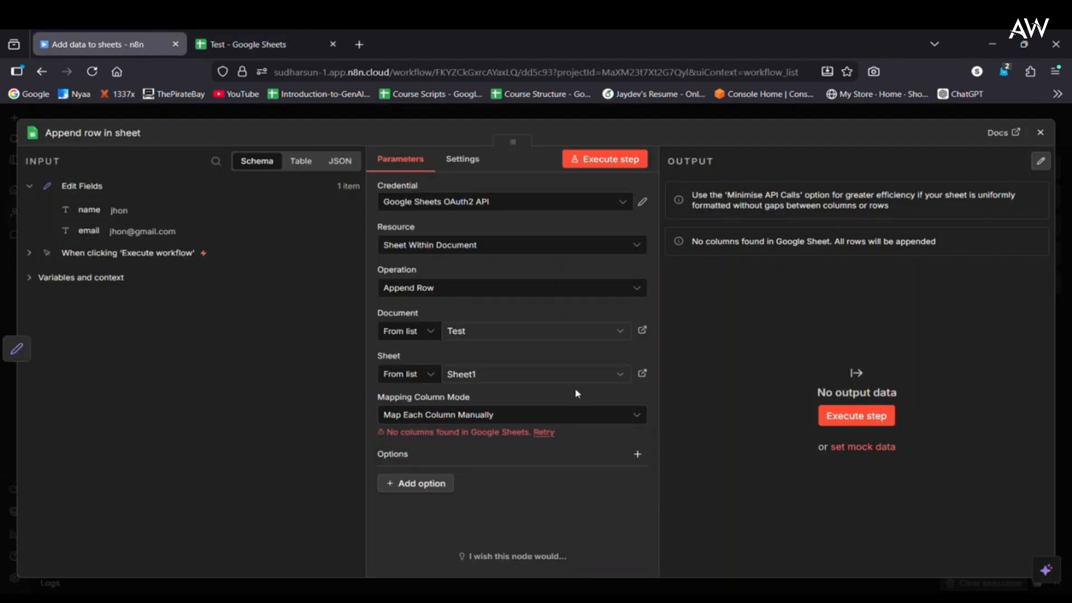
Return to the canvas and execute the "Add data to sheets" workflow.
click(1040, 132)
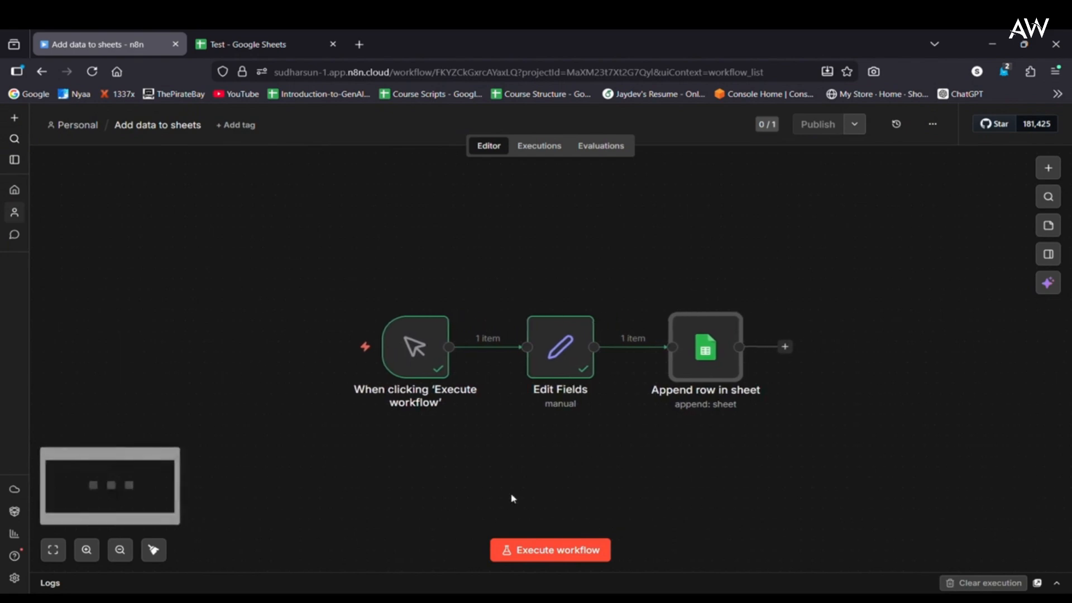
click(570, 556)
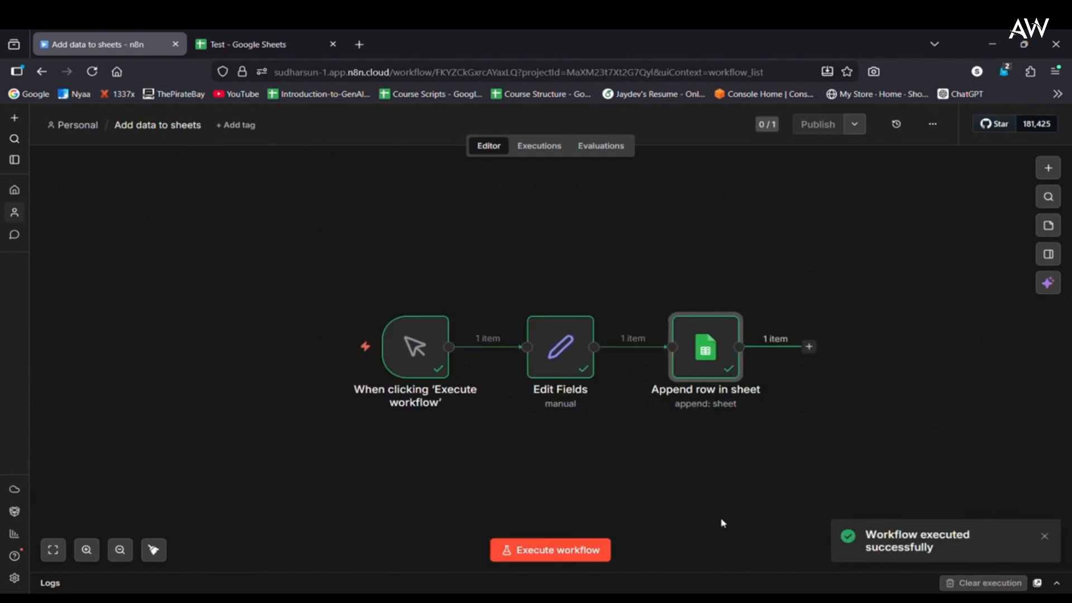
drag(871, 528, 978, 547)
click(1011, 478)
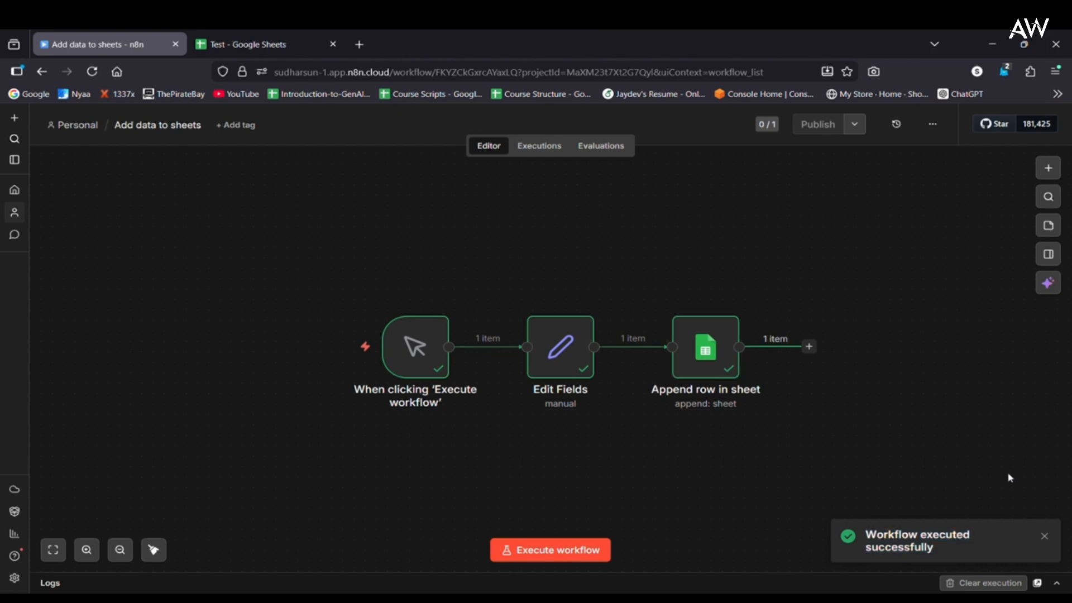
Examine the appended row in the Test spreadsheet in Google Sheets and return to the n8n workflow.
click(246, 36)
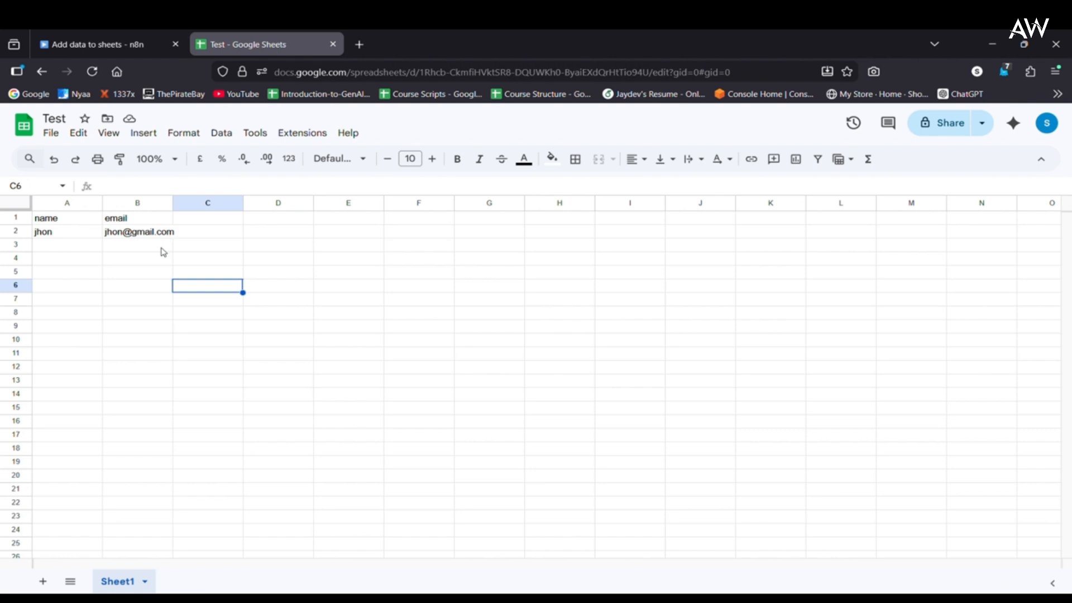
click(261, 231)
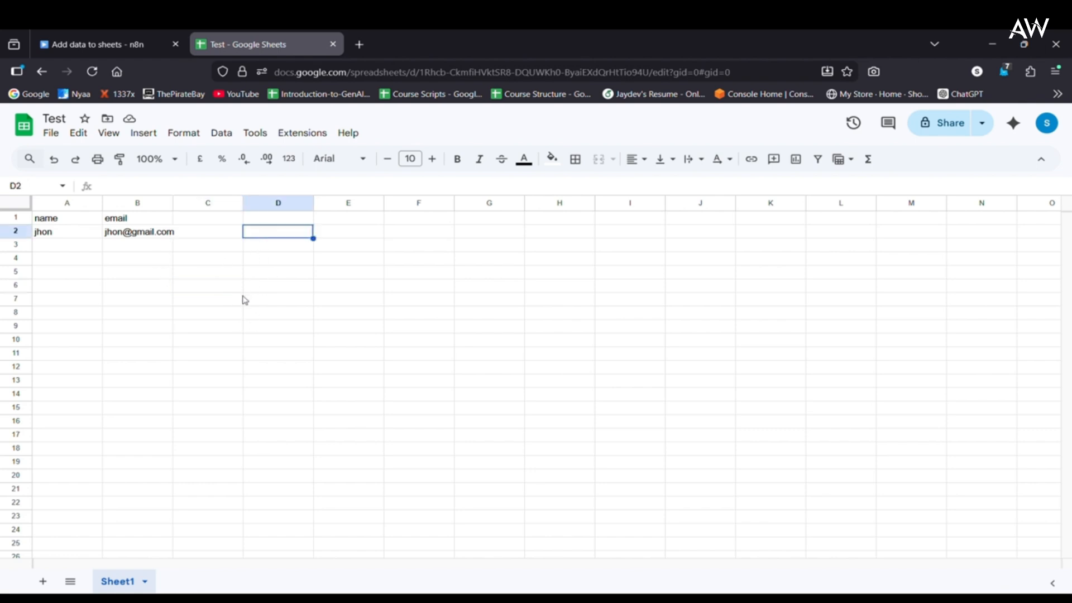
click(97, 44)
mouse_move(391, 361)
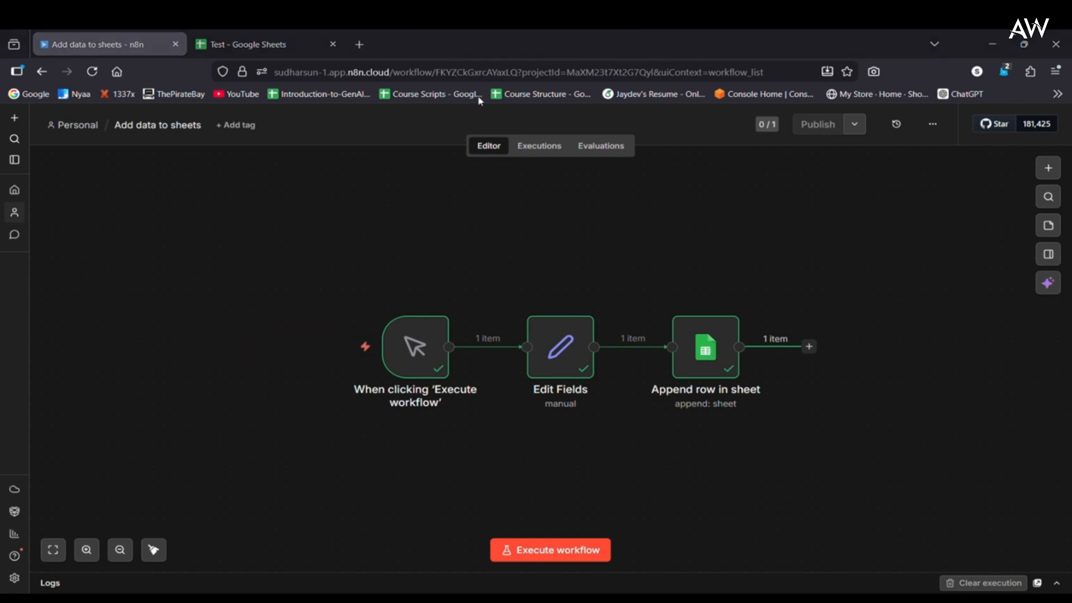
Create a new workflow and name it "Process data using Ai".
mouse_move(431, 297)
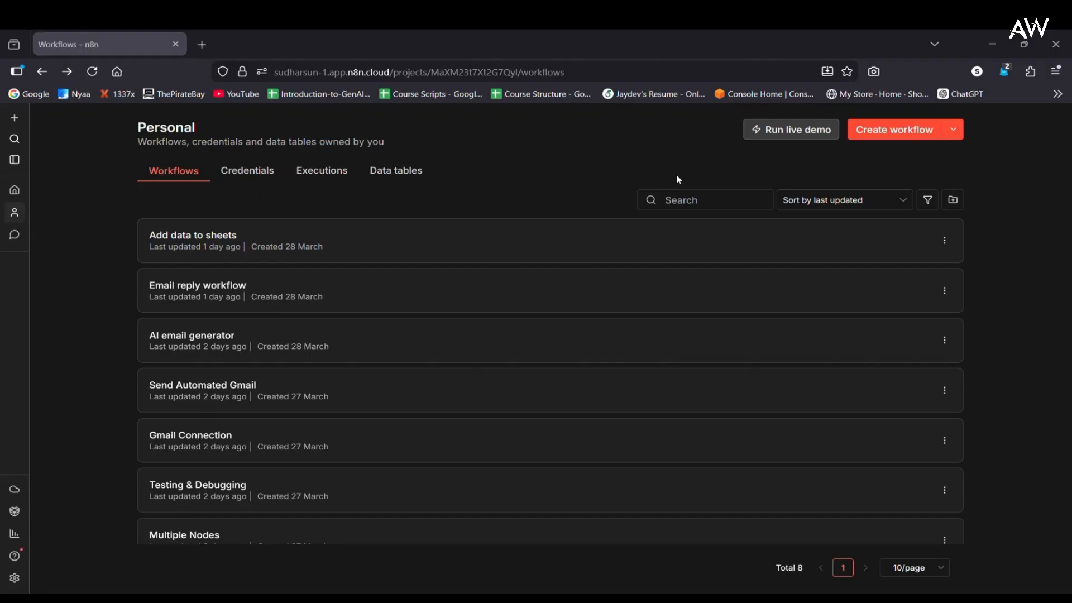
click(883, 132)
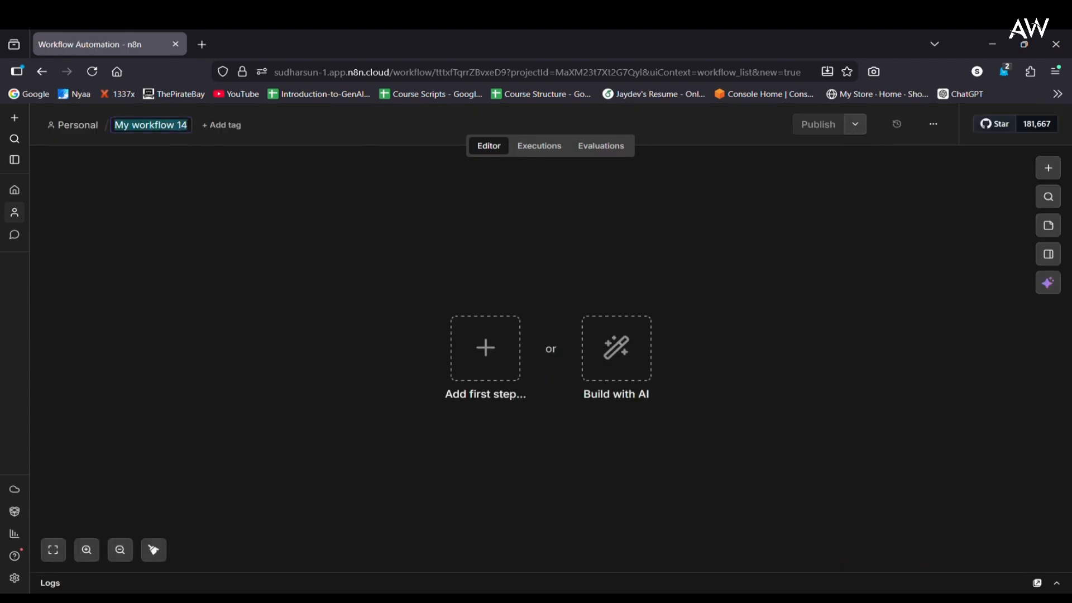
text(Process )
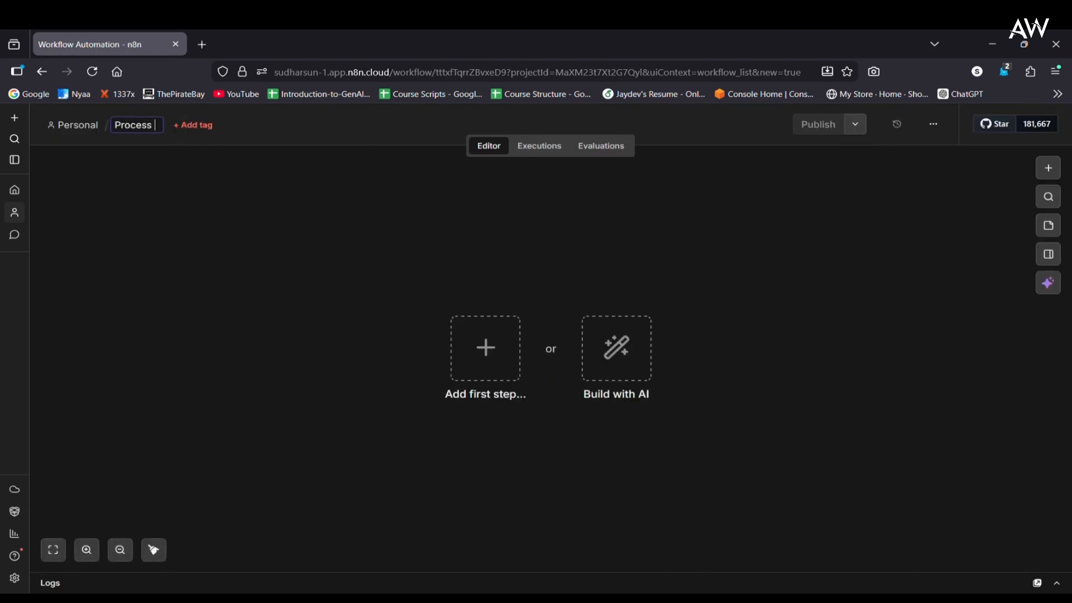
text(data using )
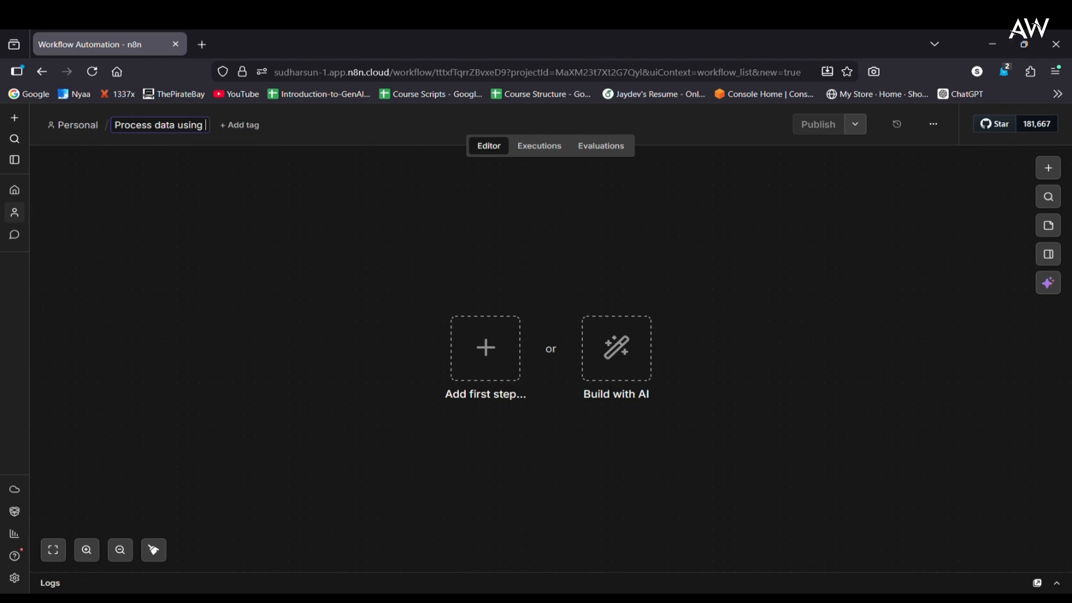
text(Ai)
key(Return)
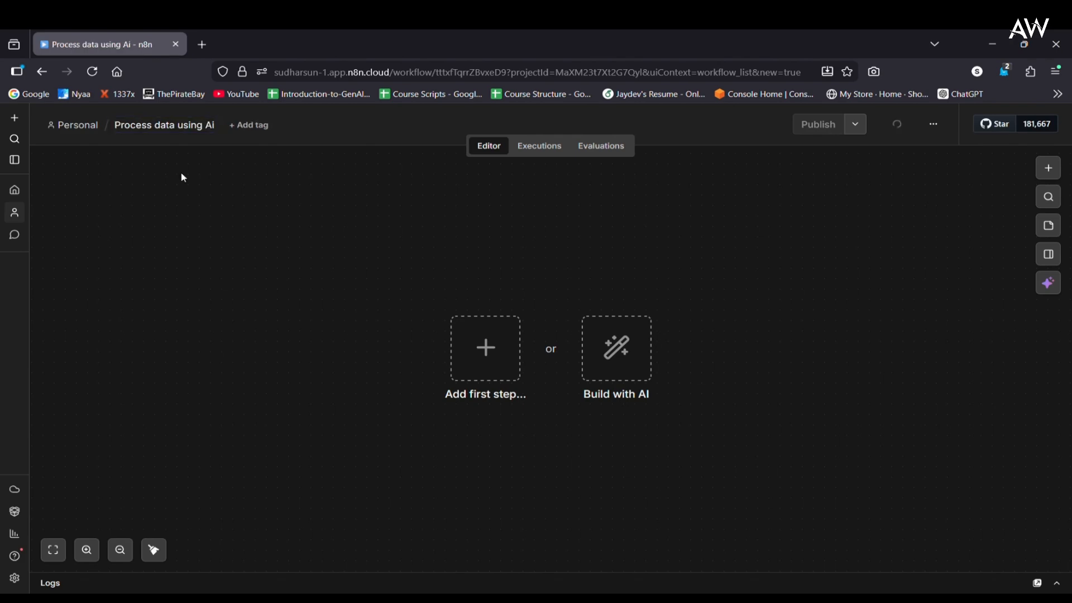
Add a Manual Trigger as the first step of the workflow.
click(494, 365)
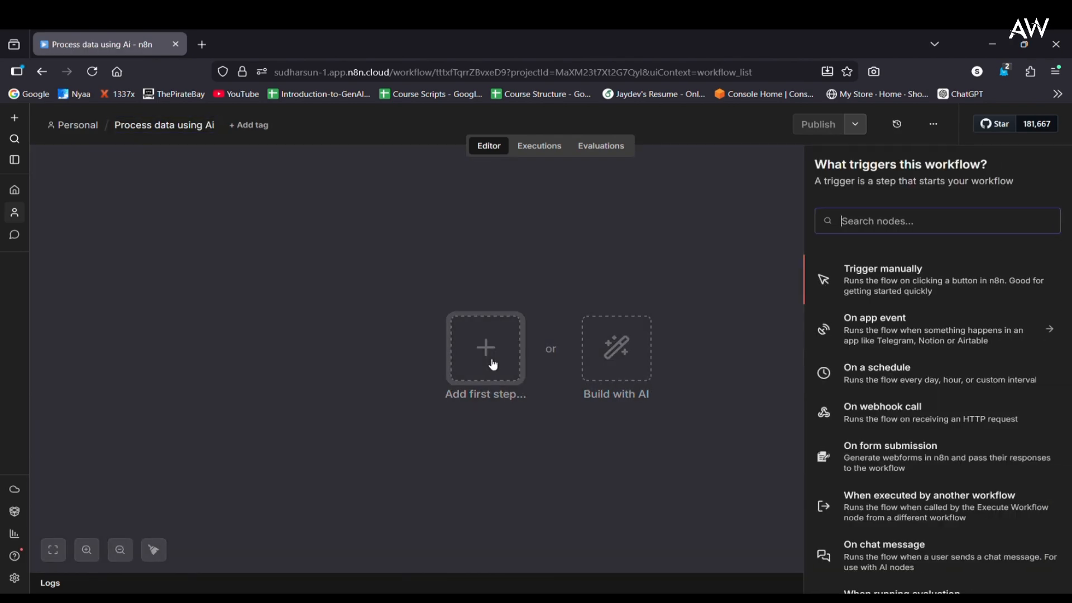
text(Manual)
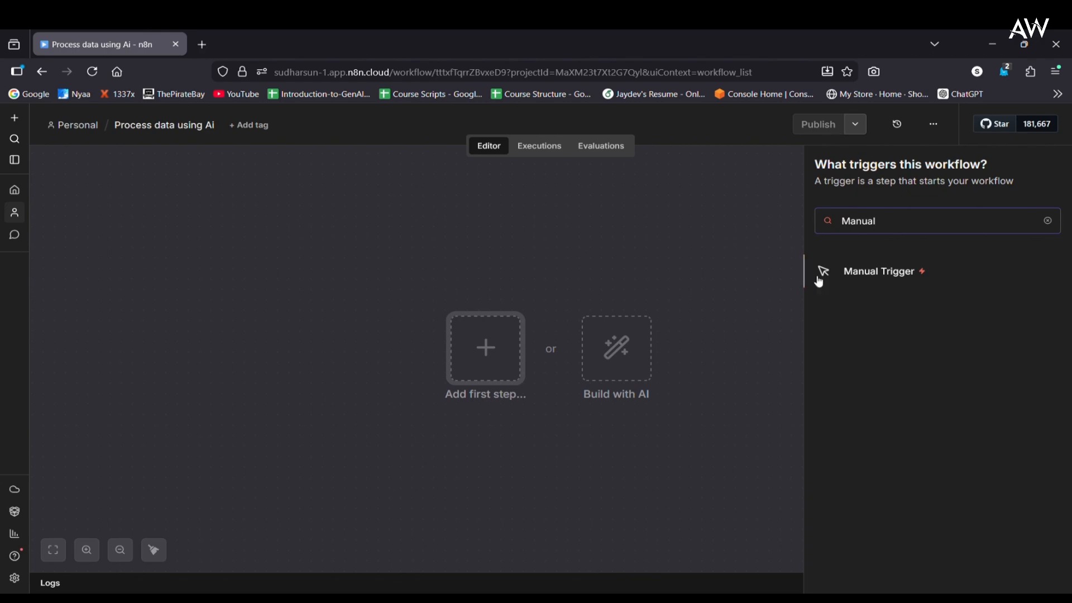
click(880, 277)
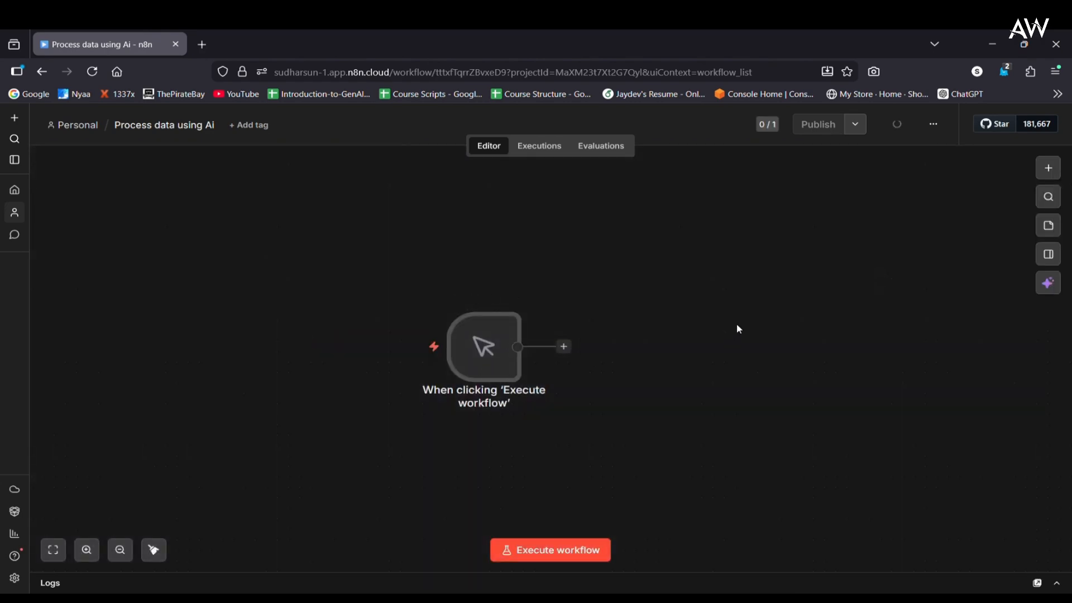
Add a Google Sheets node with the Get row(s) in sheet action after the manual trigger.
click(1049, 167)
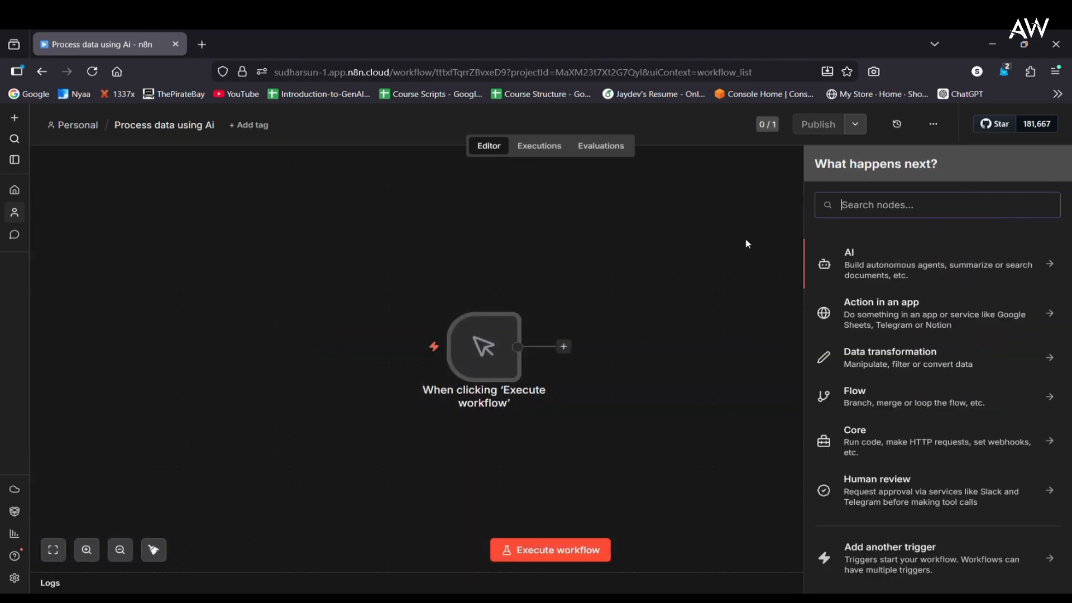
text(Googl)
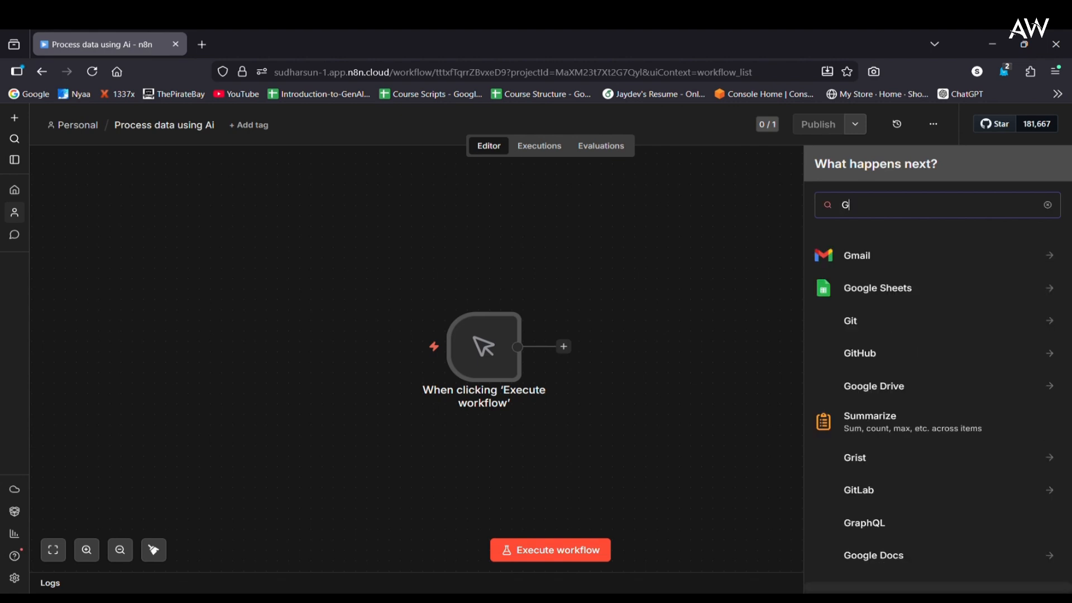
key(BackSpace)
text(l)
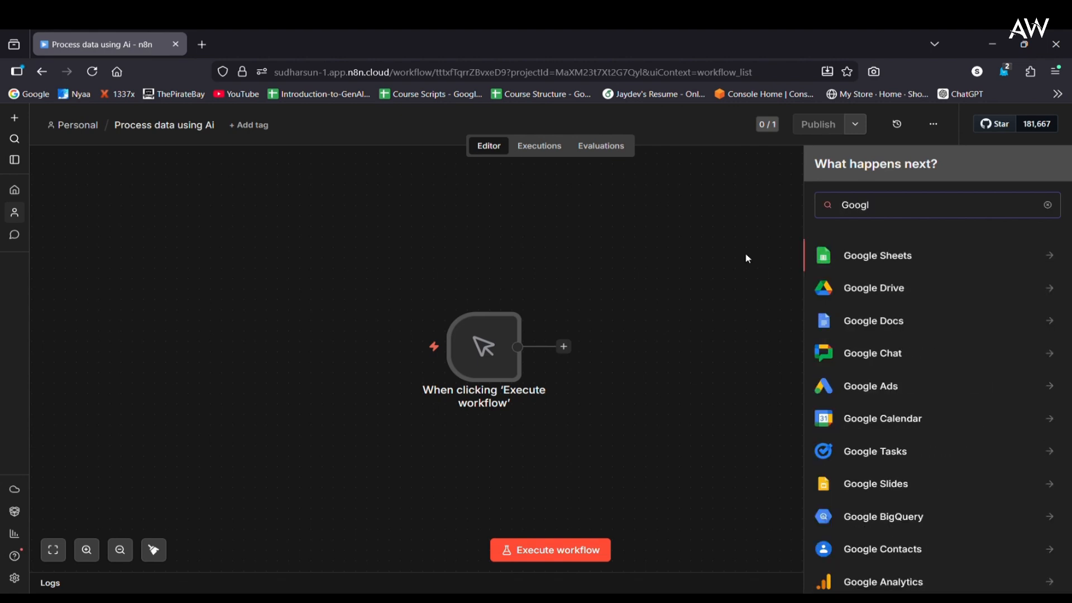
click(860, 263)
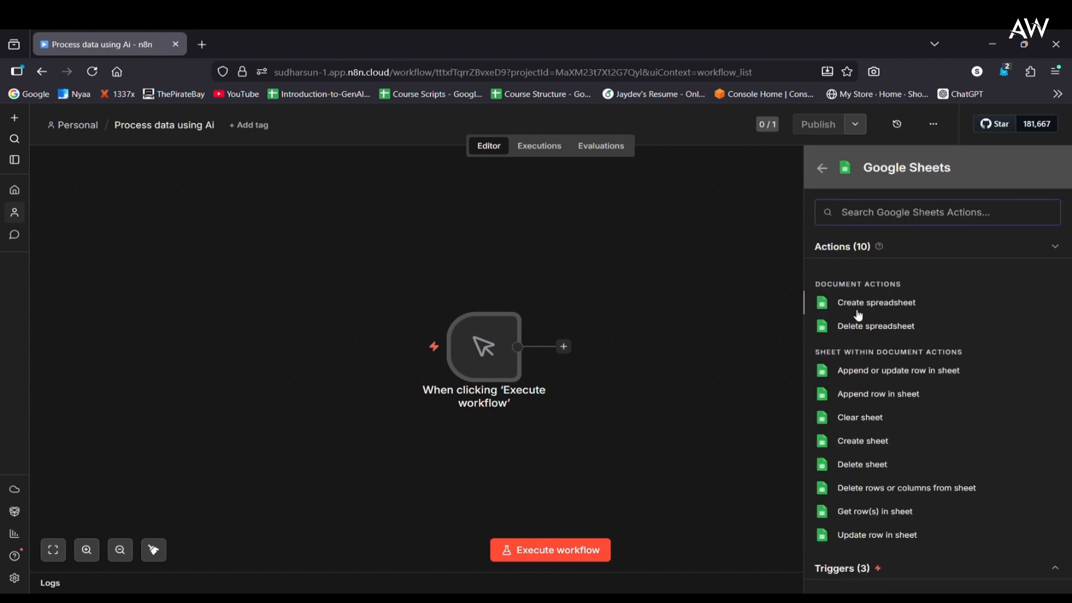
click(885, 514)
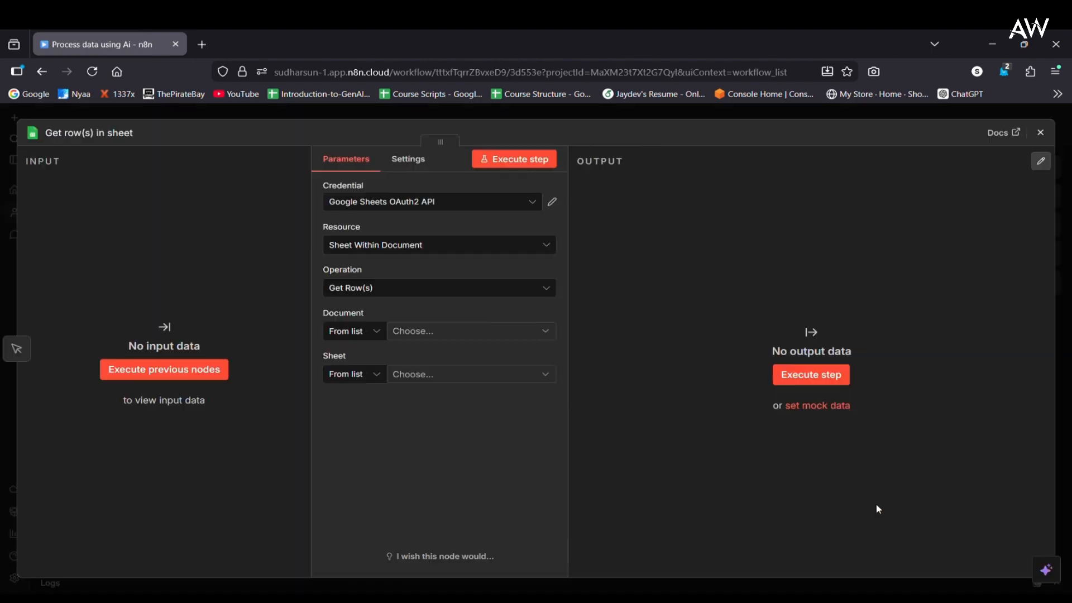
Configure the Get row(s) node with the Google Sheets OAuth2 API credential, resource Sheet Within Document, document Test and sheet Sheet1.
drag(569, 308, 669, 309)
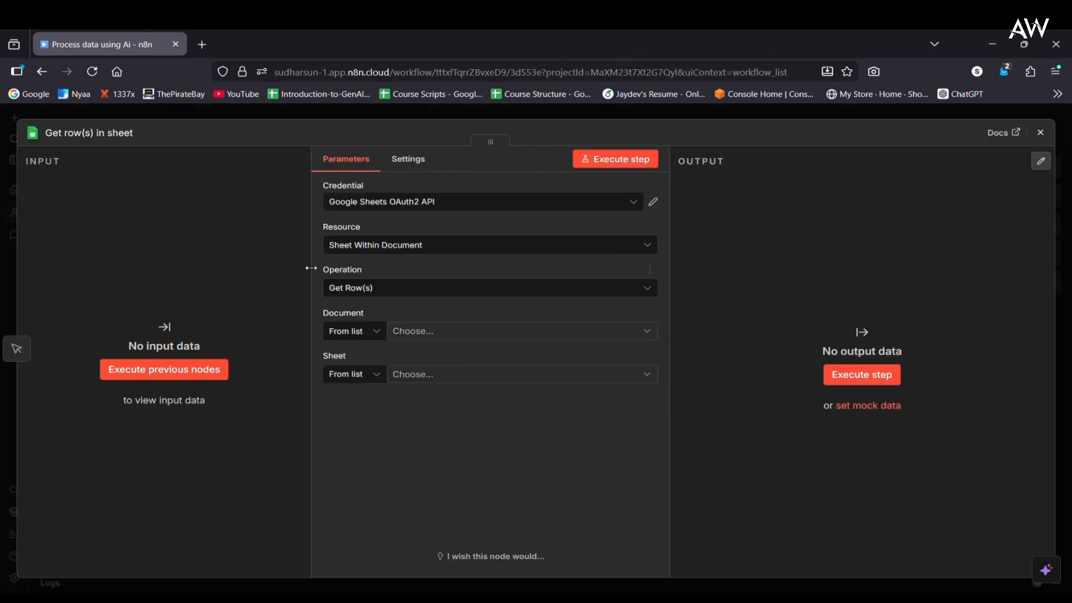
click(433, 202)
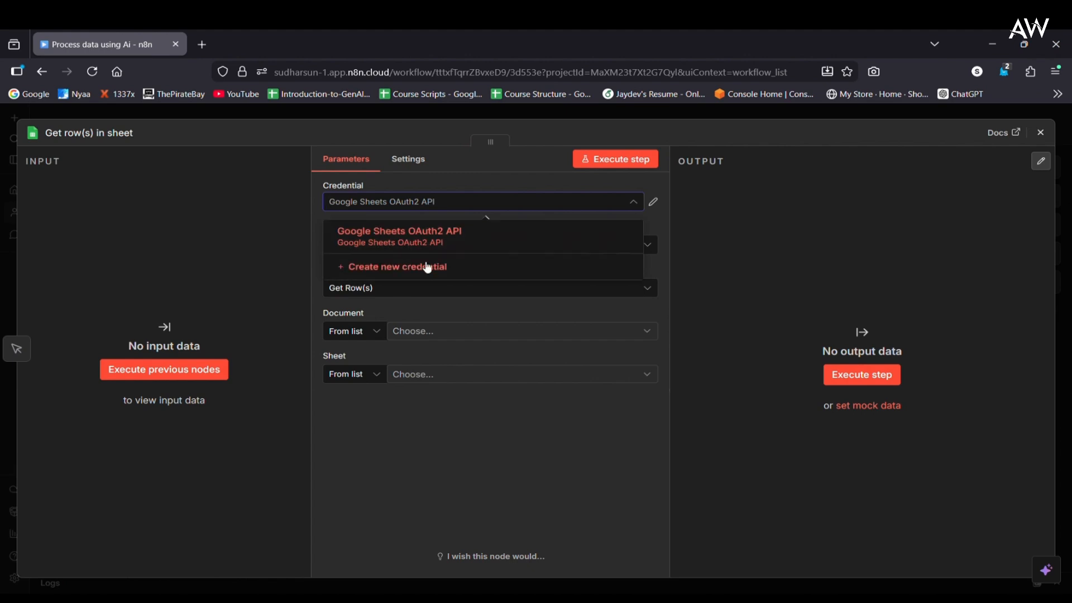
click(445, 235)
click(446, 252)
click(426, 298)
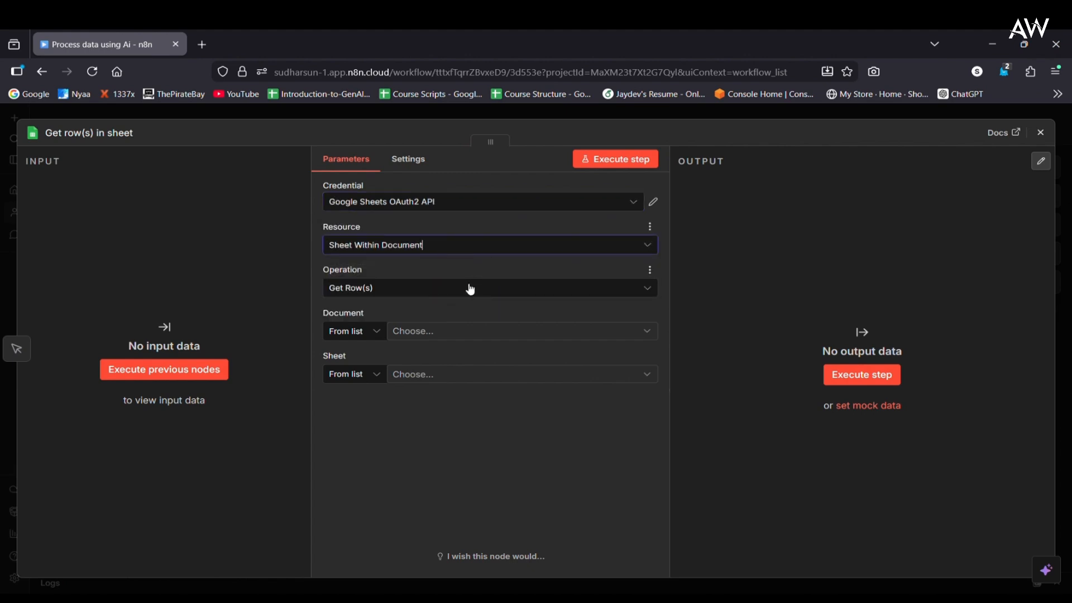
click(463, 290)
click(514, 288)
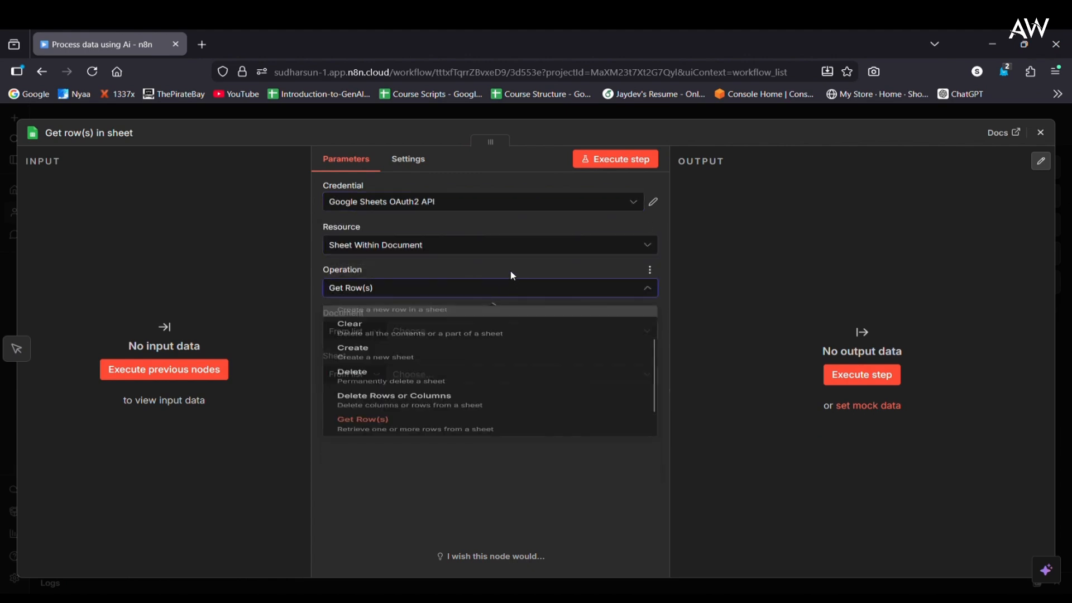
click(472, 331)
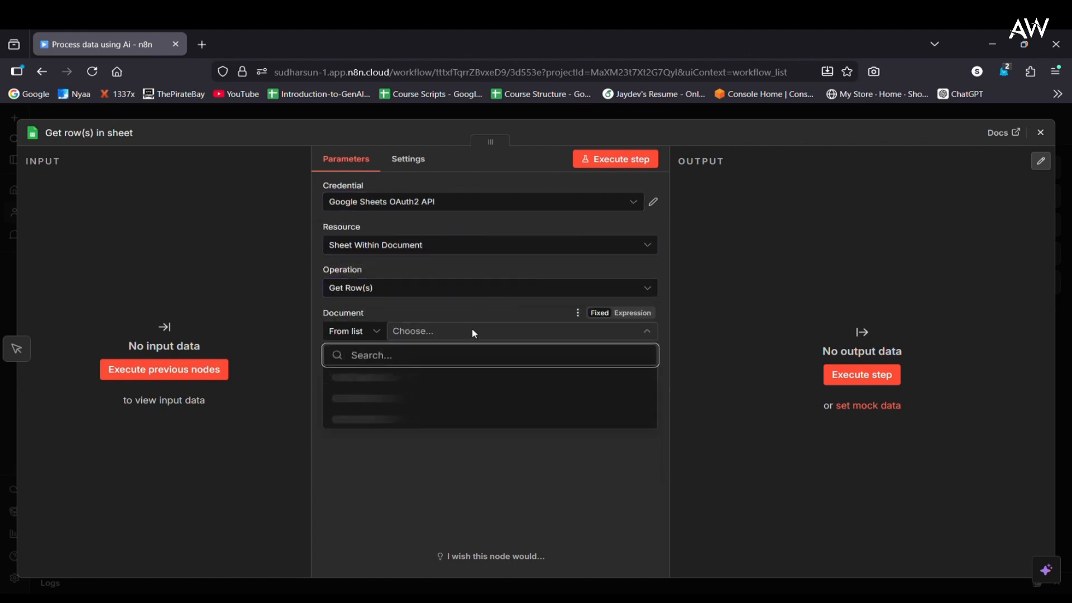
click(453, 377)
click(500, 382)
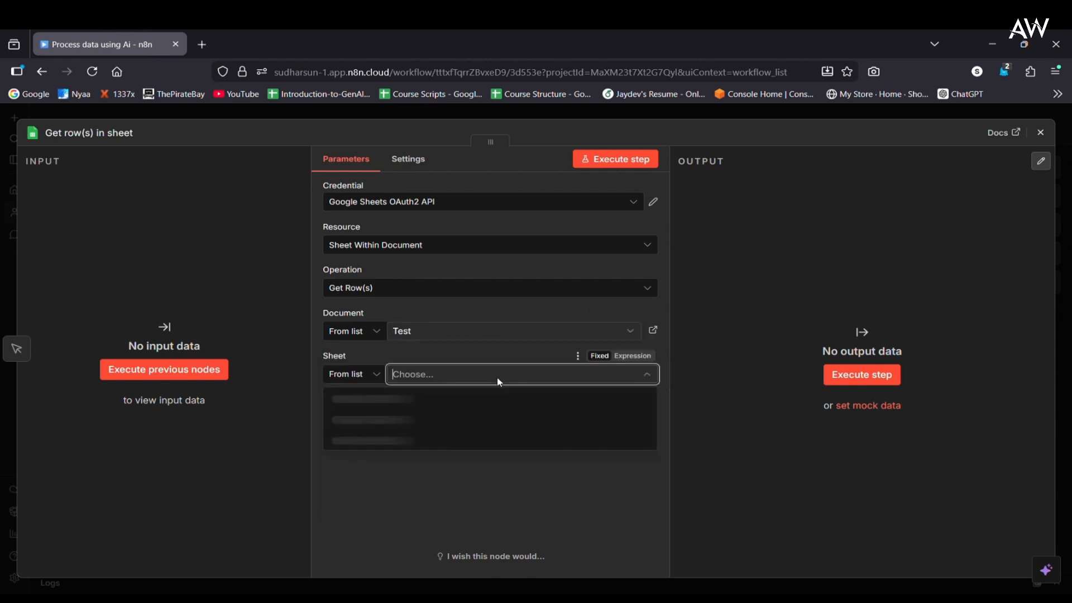
click(427, 398)
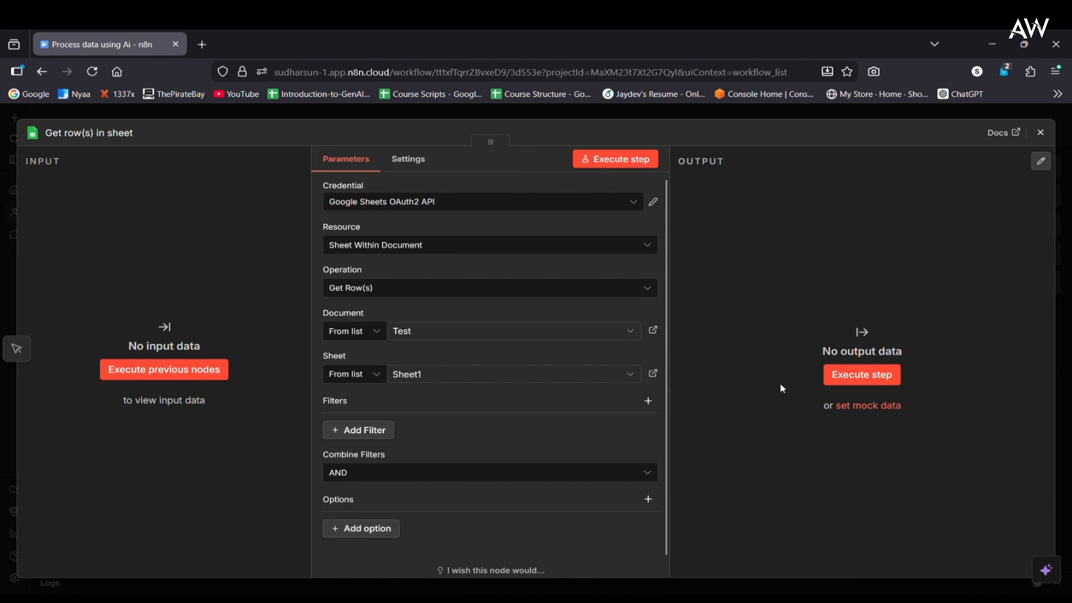
Execute the Get row(s) node, examine the name and email fields in its output, and return to the canvas.
click(894, 384)
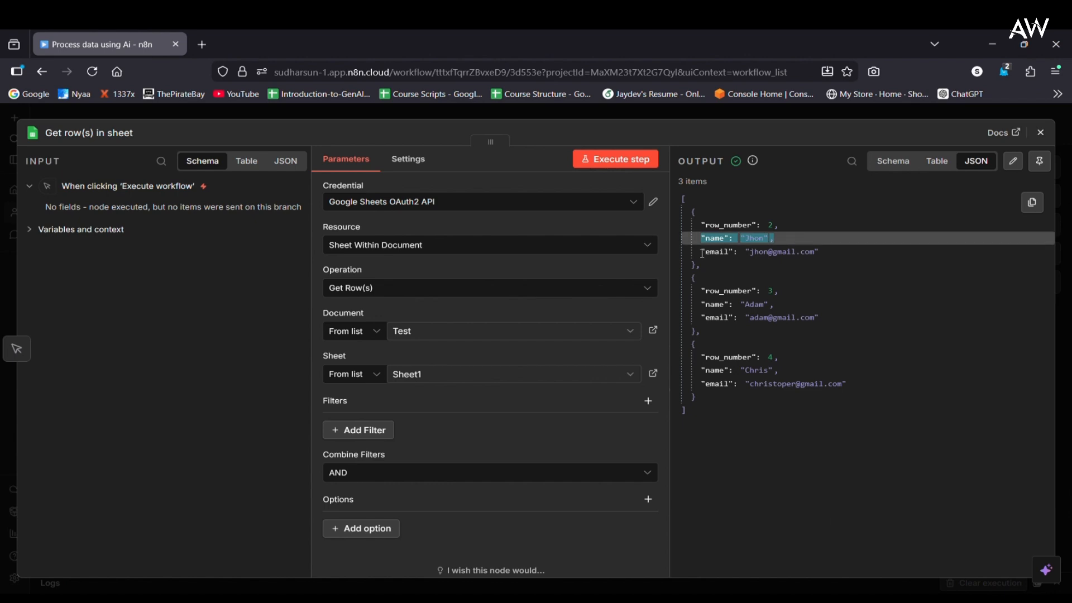
click(719, 252)
drag(701, 302, 832, 323)
drag(702, 371, 781, 371)
drag(702, 383, 849, 385)
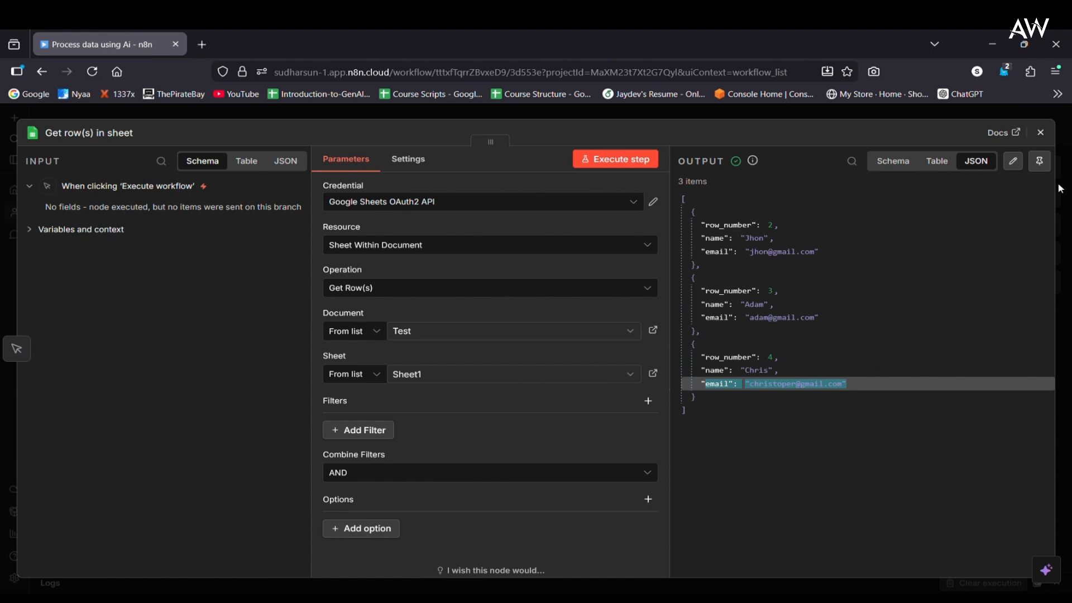
click(1041, 133)
Add a Google Gemini node with the Message a model action after the Get row(s) node.
key(Tab)
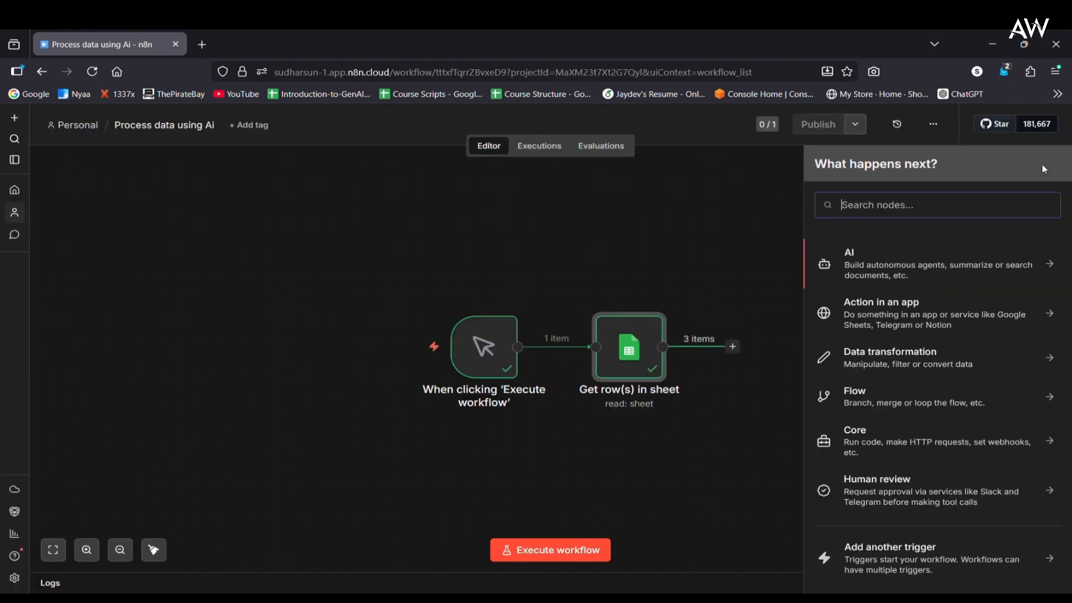
text(gemini)
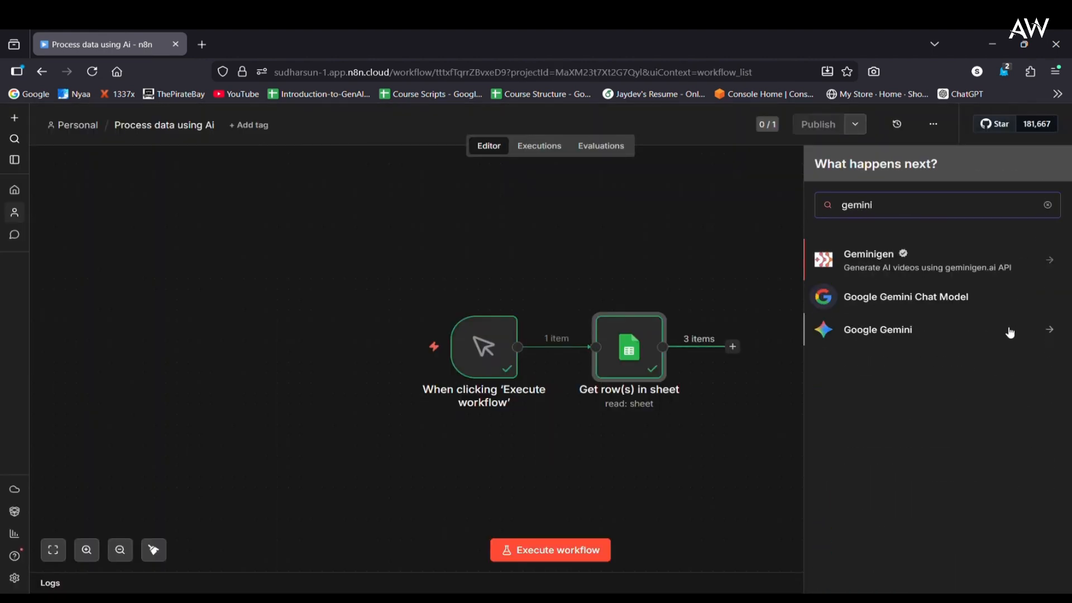
click(1009, 332)
scroll(1008, 335, down, 3)
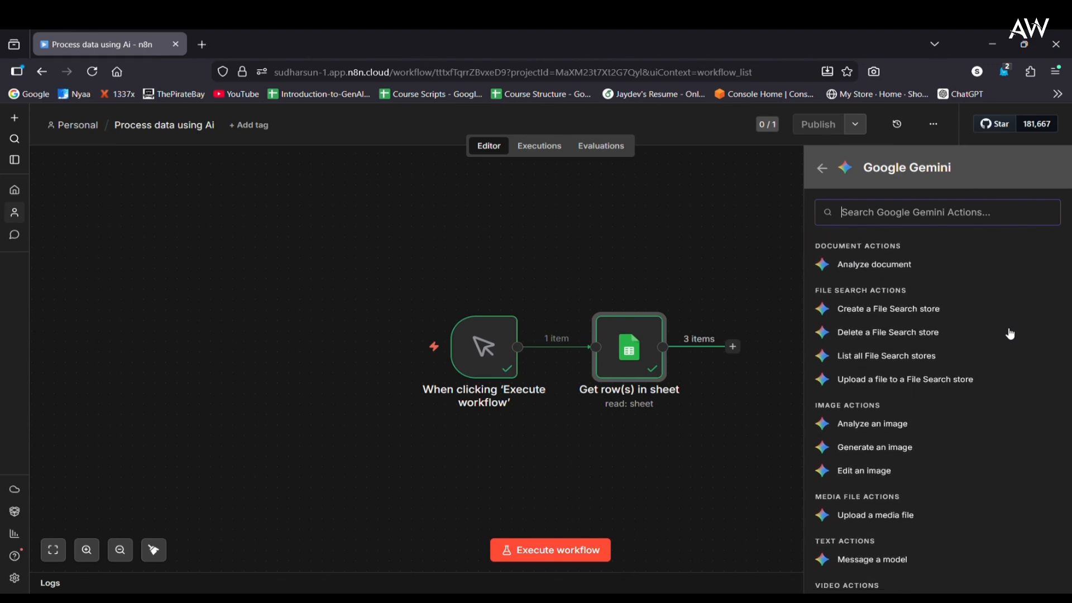
click(913, 480)
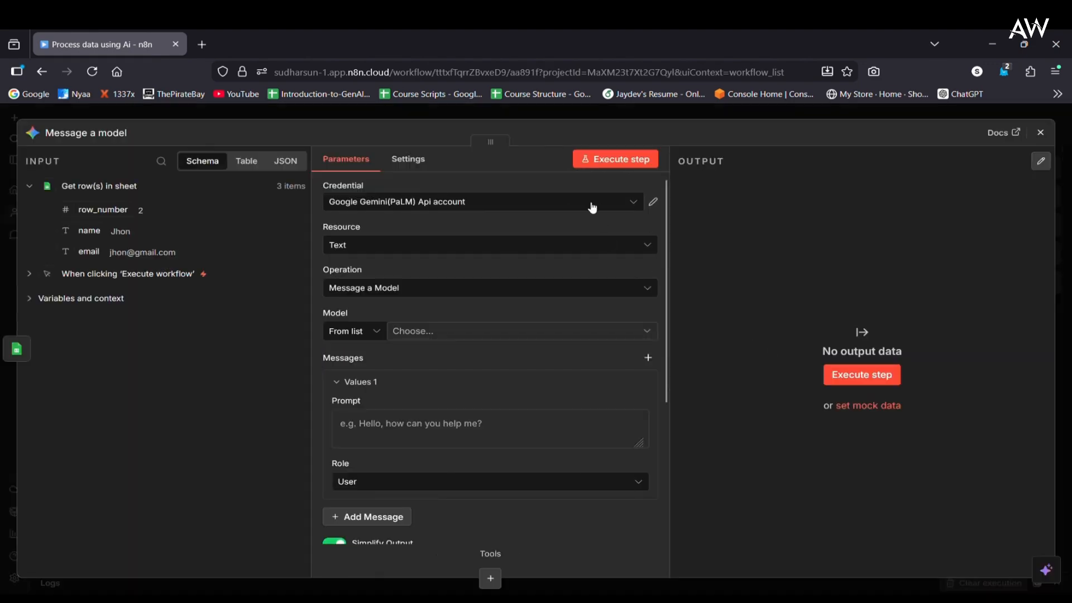
Set the Gemini node's credential to Google Gemini(PaLM) Api account and its model to models/gemini-2.5-flash.
click(593, 208)
click(551, 233)
click(550, 250)
click(560, 232)
click(463, 338)
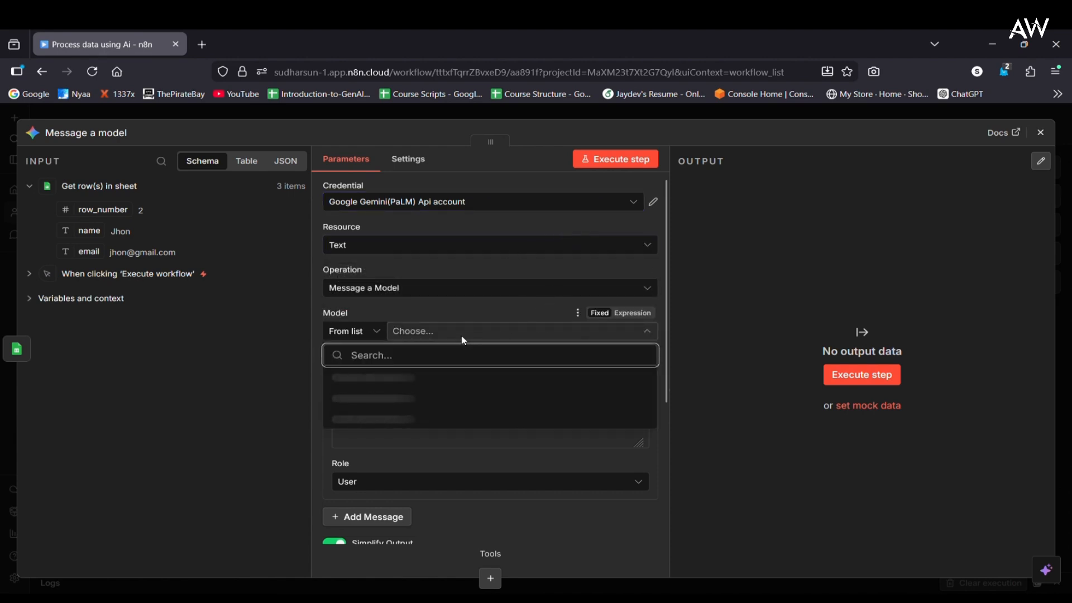
click(436, 379)
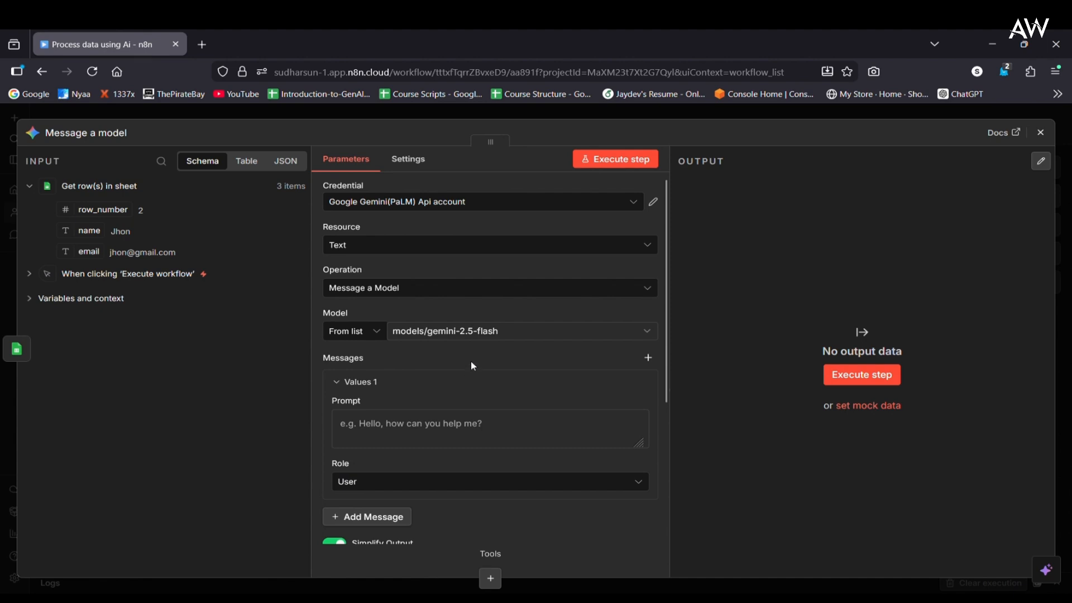
Set the prompt expression to "Analyze the following data and generate a short summary: Name: {{$json["name"]}} Email: {{$json["email"]}} Provide a simple insight about this user.".
scroll(471, 361, down, 1)
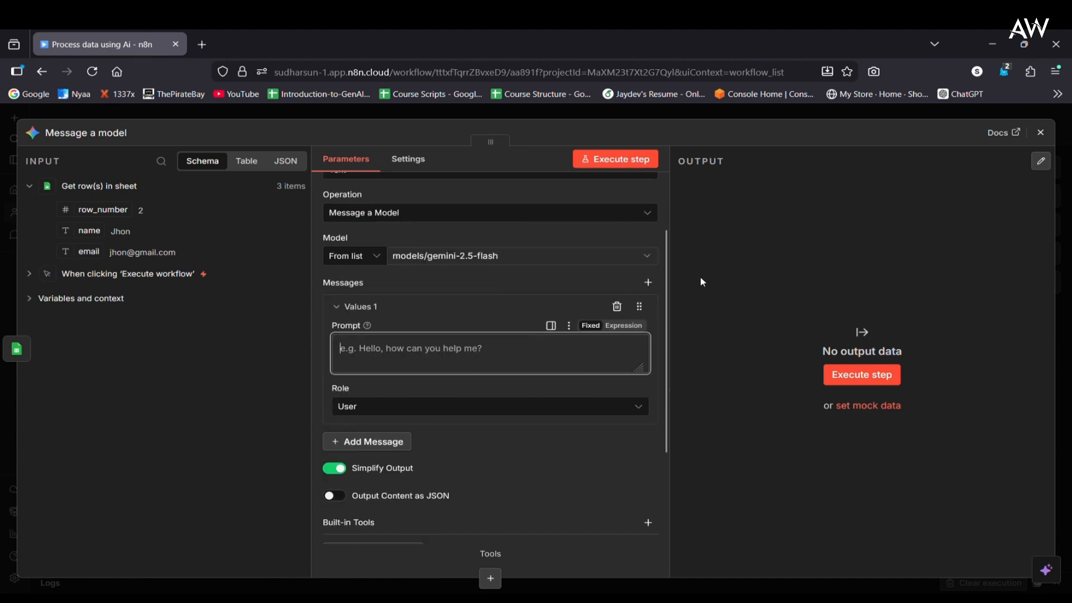
click(624, 326)
text(Analyze the following data and generate a short summary:  Name: {{$json["name"]}} Email: {{$json["email"]}}  Provide a simple insight about this user.)
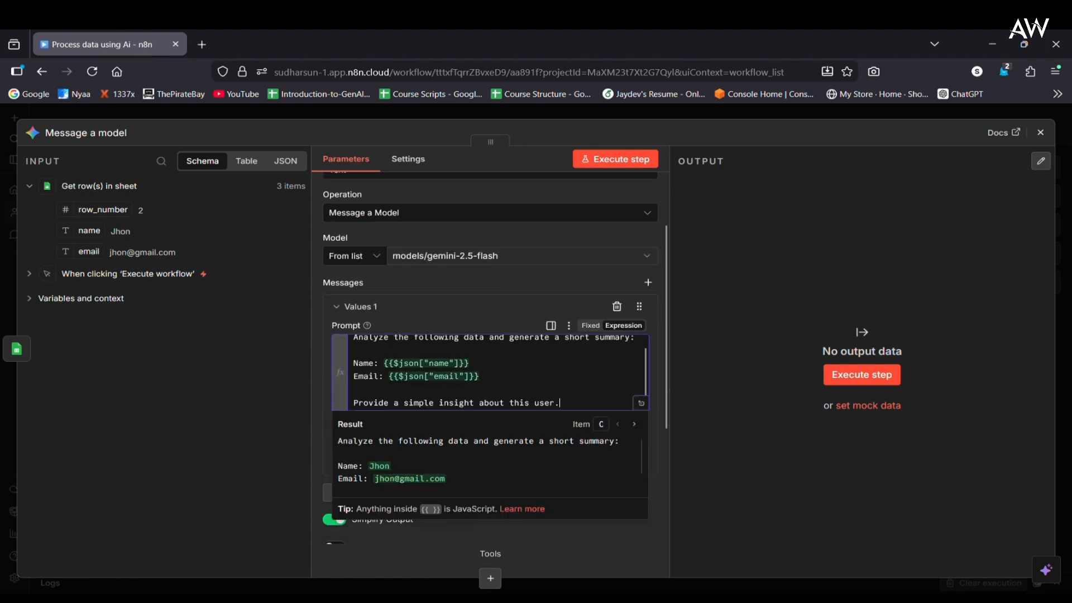
scroll(451, 365, up, 1)
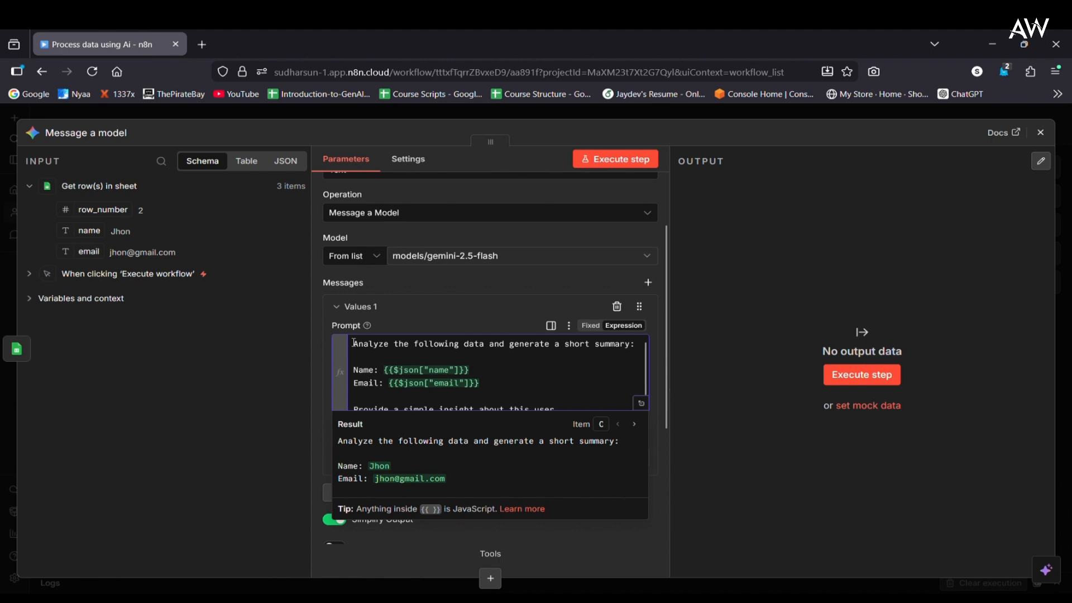
drag(354, 343, 614, 352)
click(561, 374)
scroll(447, 384, down, 1)
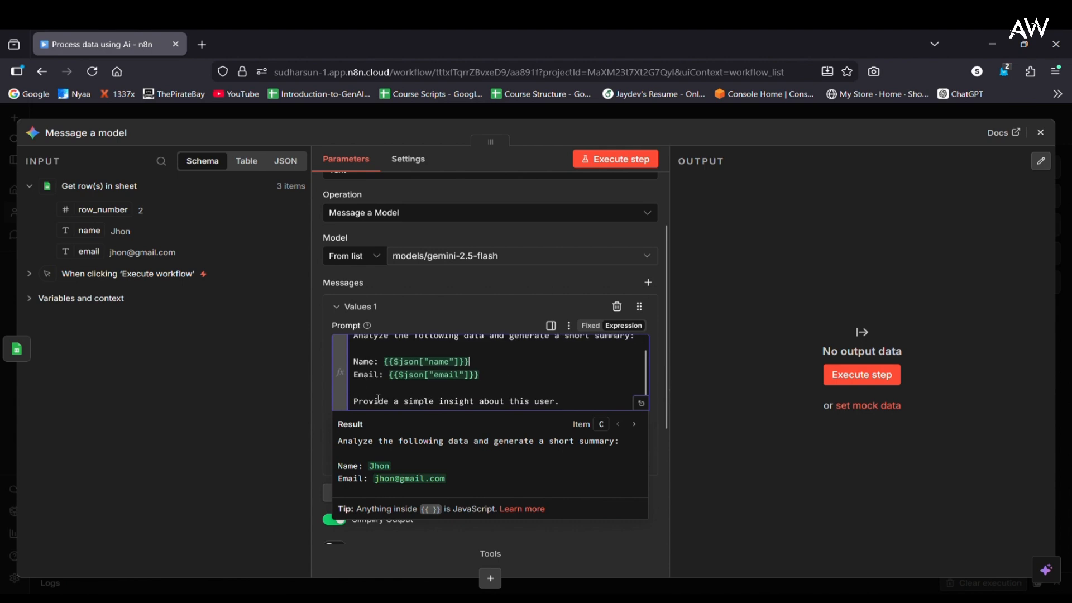
click(678, 472)
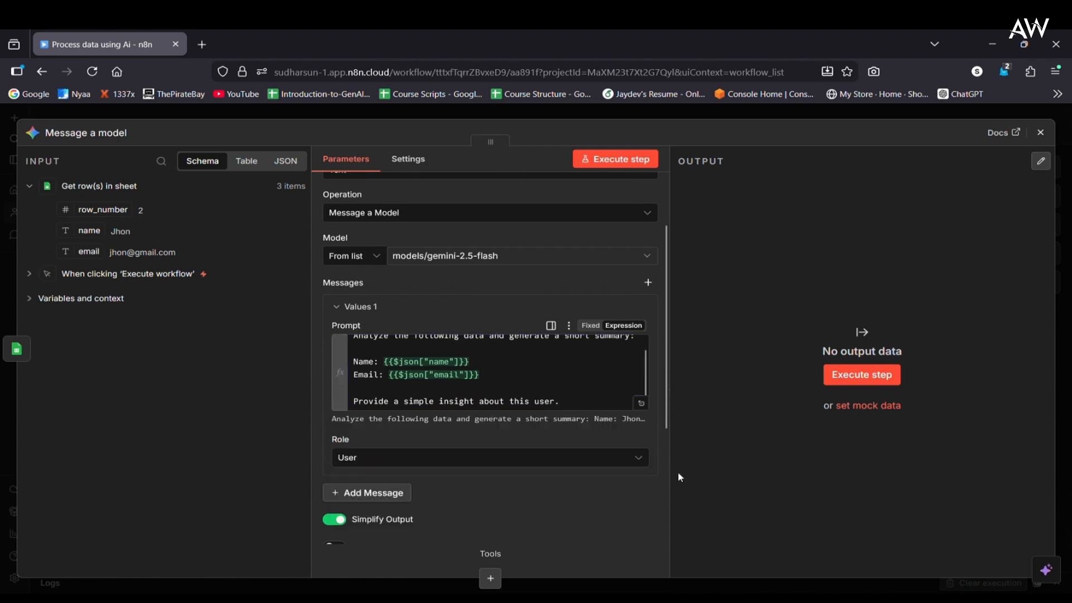
Return to the canvas and execute the "Process data using Ai" workflow.
click(1041, 132)
scroll(877, 239, right, 2)
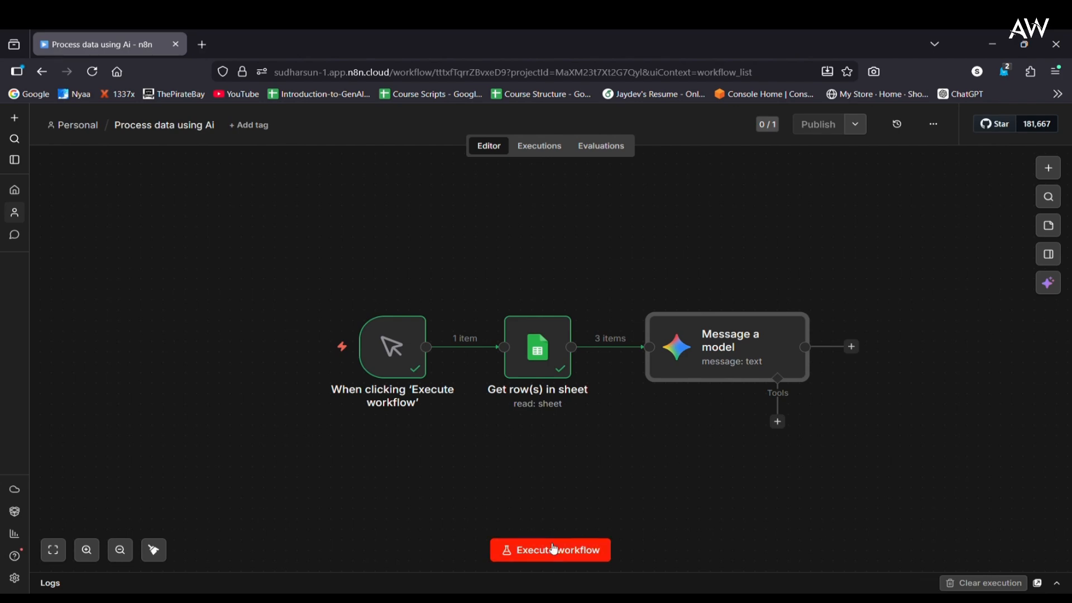
click(573, 549)
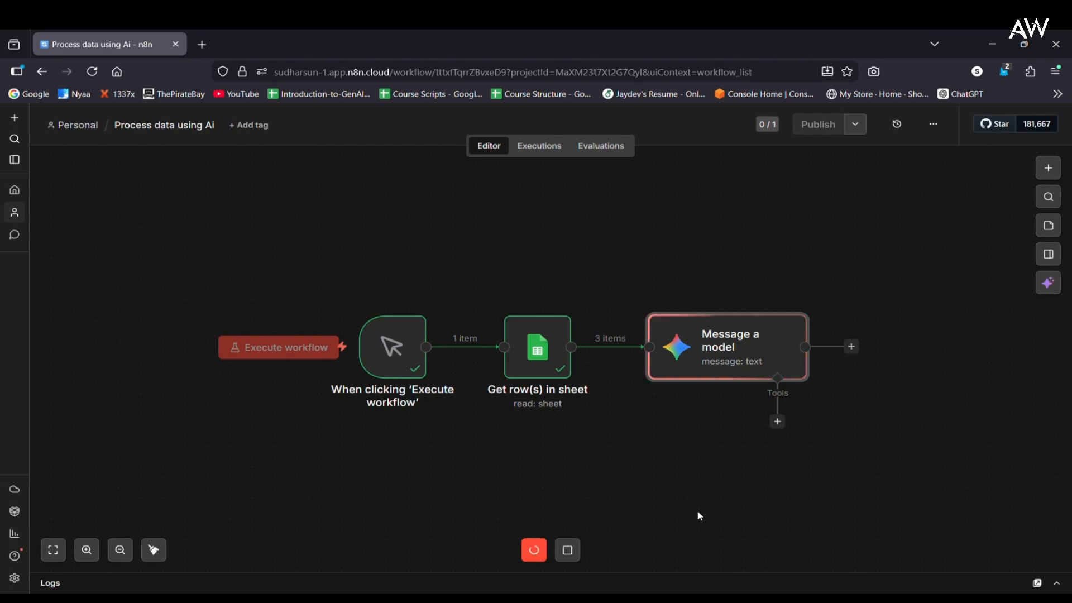
Examine the summaries generated for every sheet row in the Message a model node's widened JSON output, and return to the canvas.
mouse_move(689, 323)
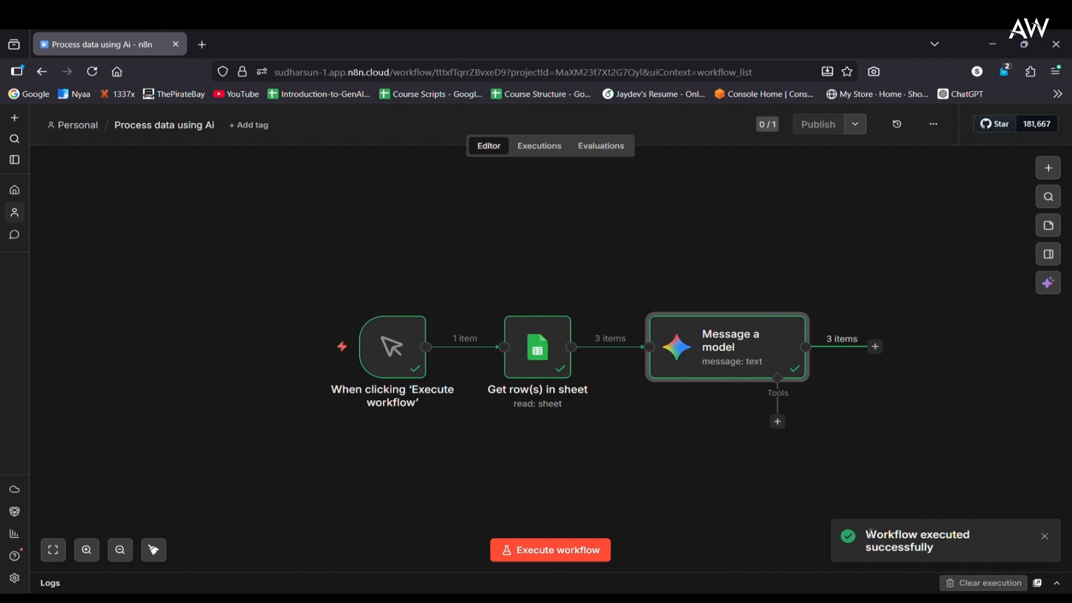
drag(870, 533, 930, 548)
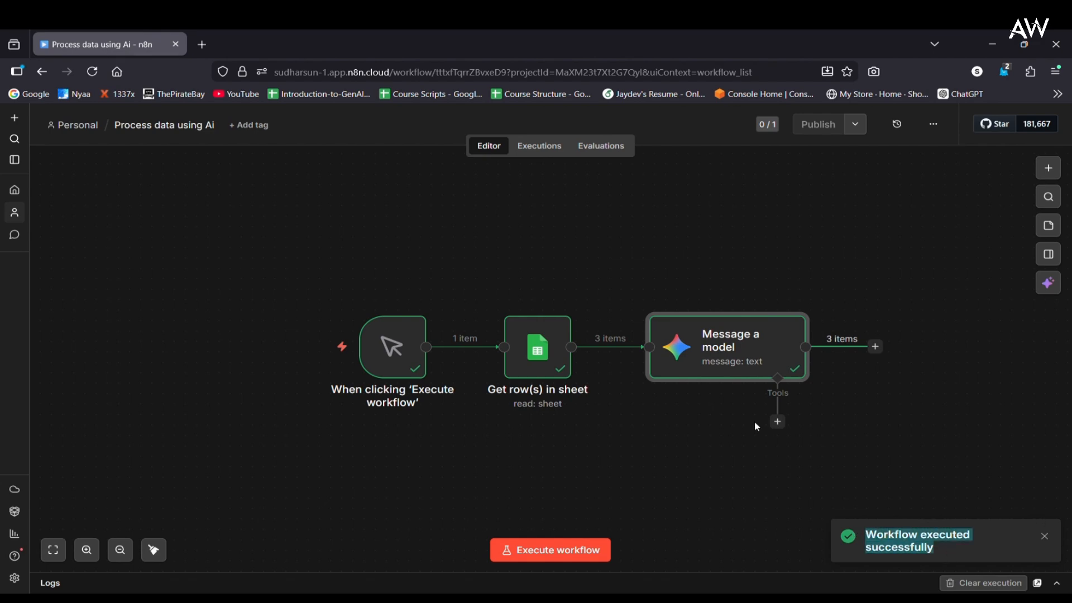
double_click(732, 348)
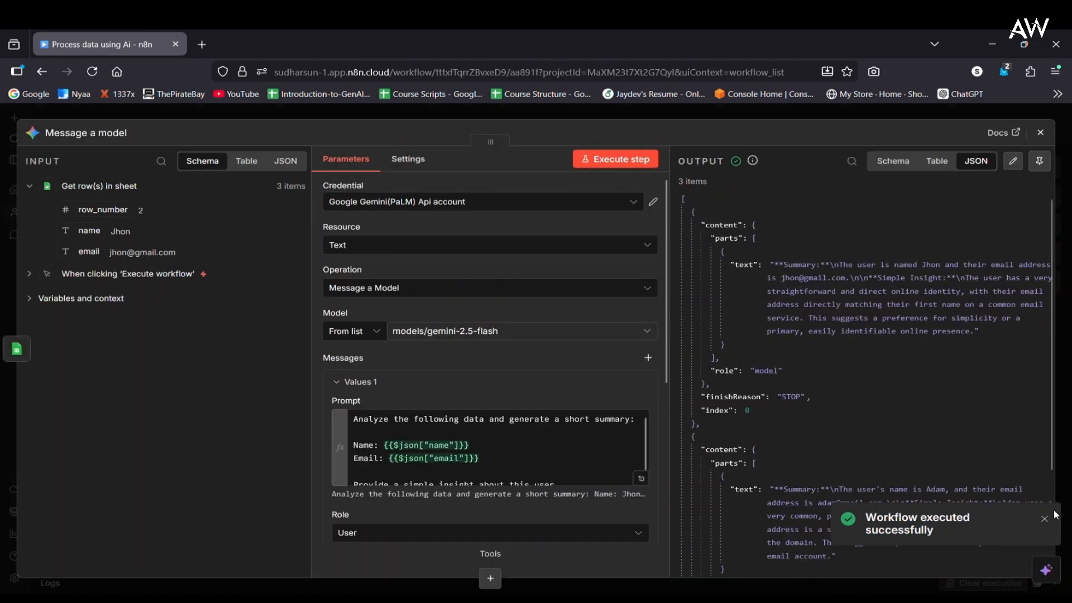
click(1045, 518)
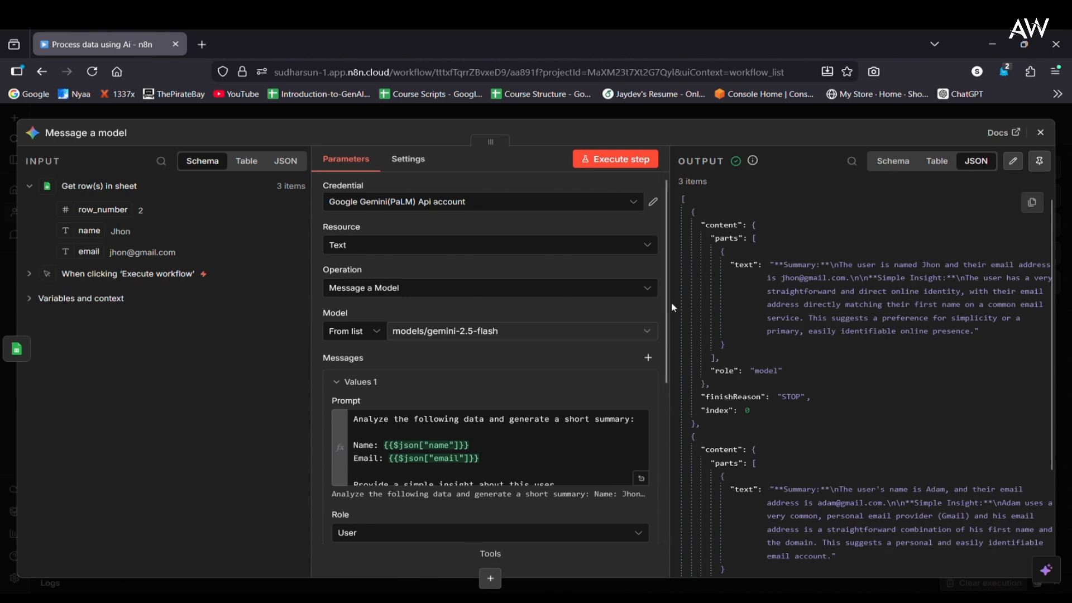
drag(671, 302, 563, 321)
drag(677, 263, 809, 324)
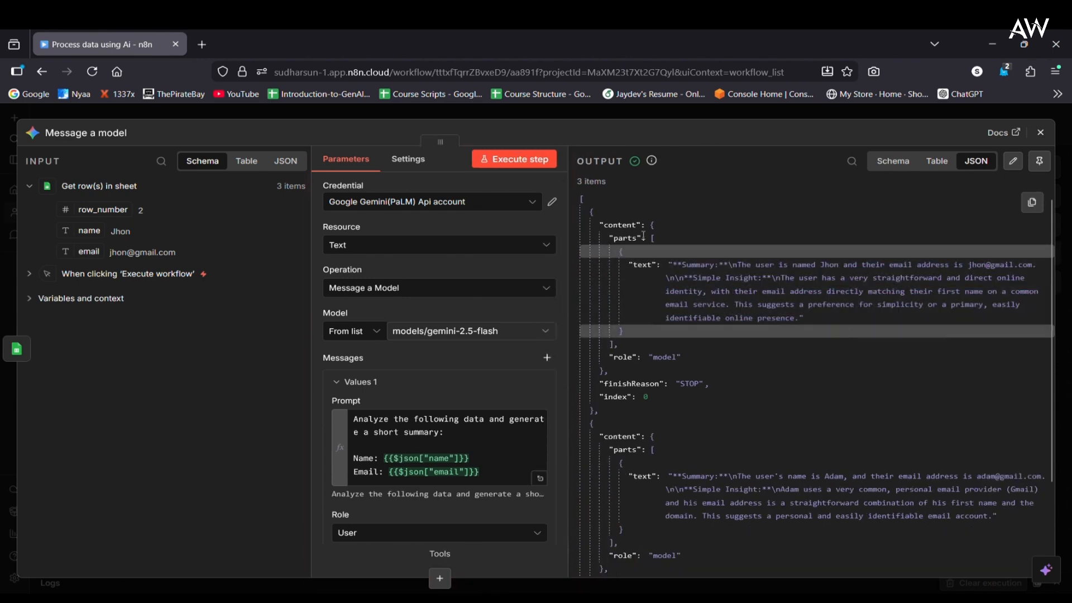
scroll(614, 293, down, 3)
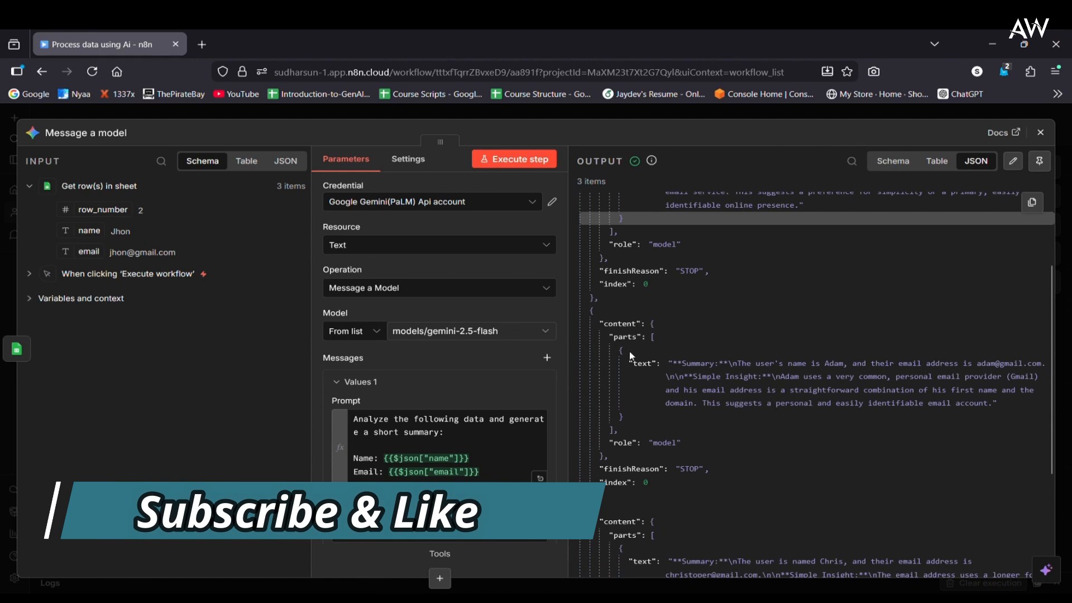
scroll(631, 358, down, 4)
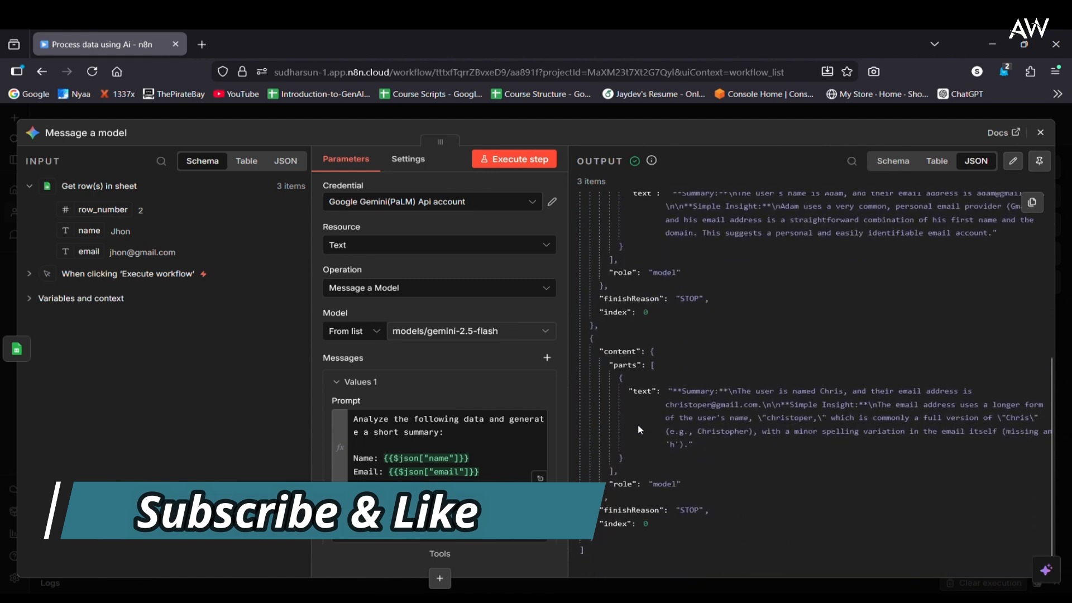
click(1041, 134)
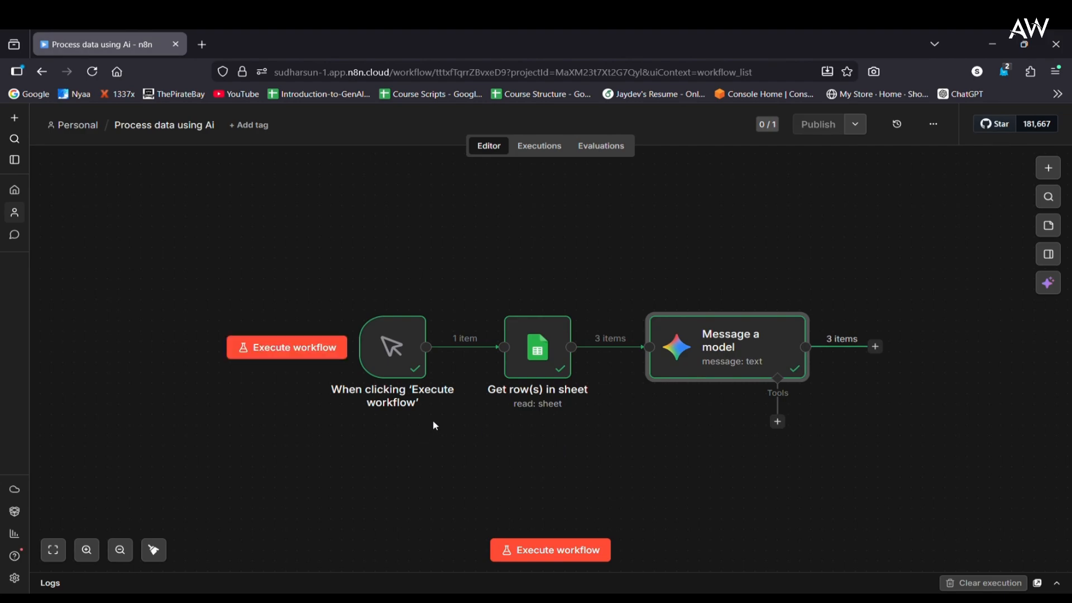